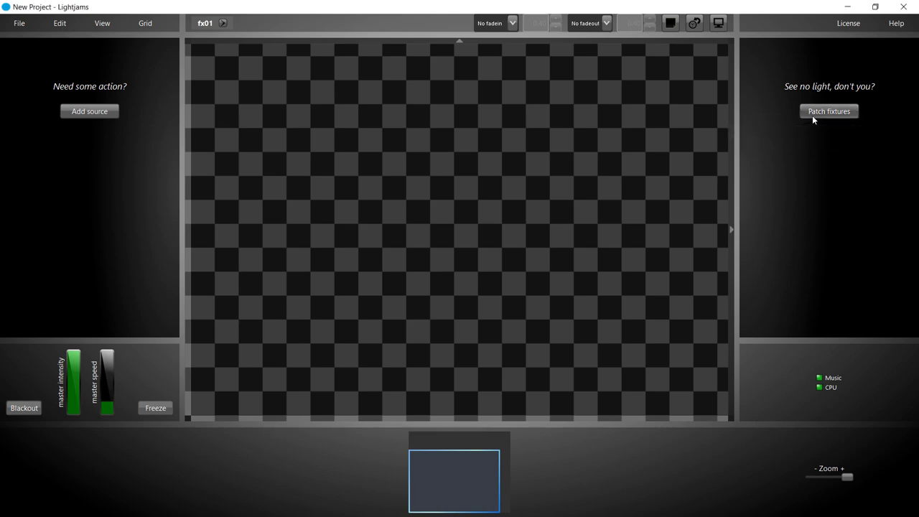
- Patch eight Martin Mac 250 fixtures from the template and close the patch panel
left_click(813, 114)
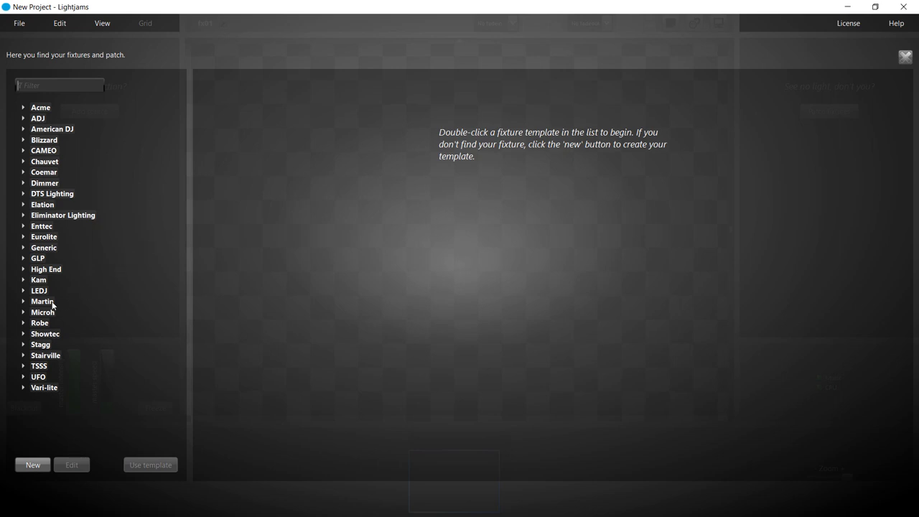
double_click(42, 301)
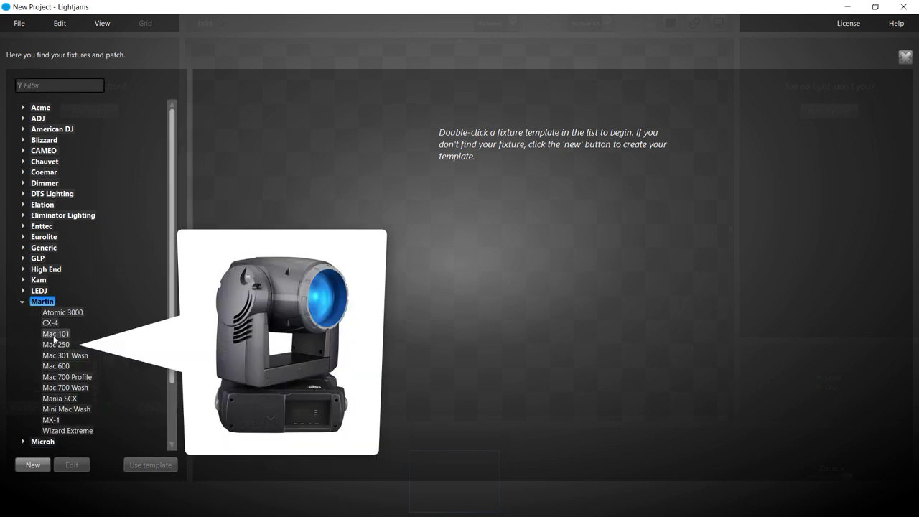
left_click(56, 346)
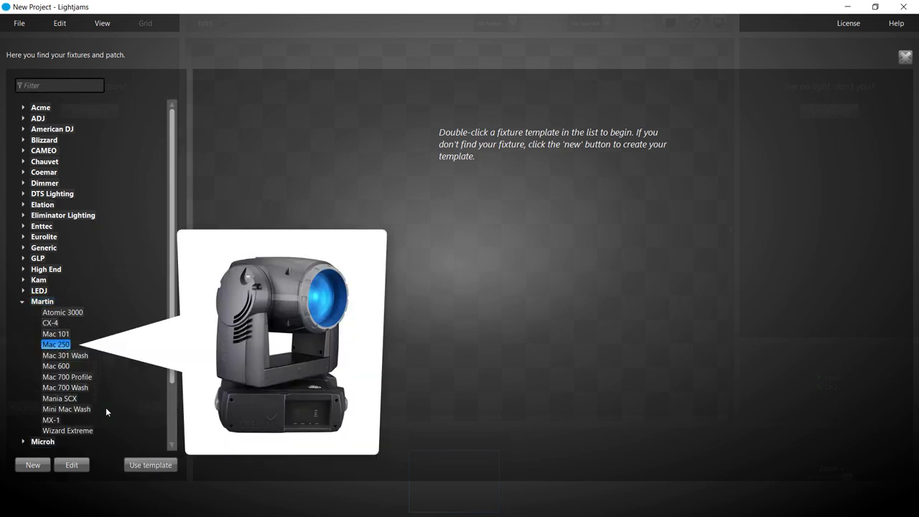
left_click(141, 466)
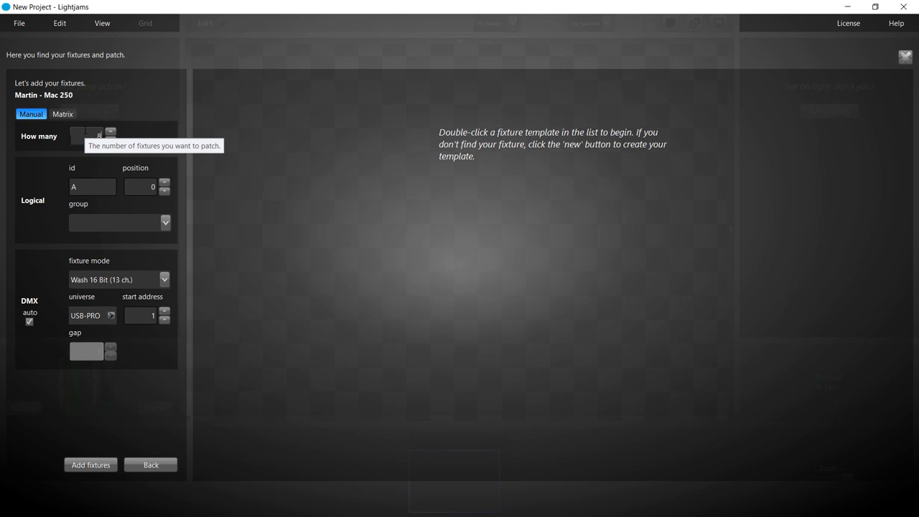
left_click(96, 465)
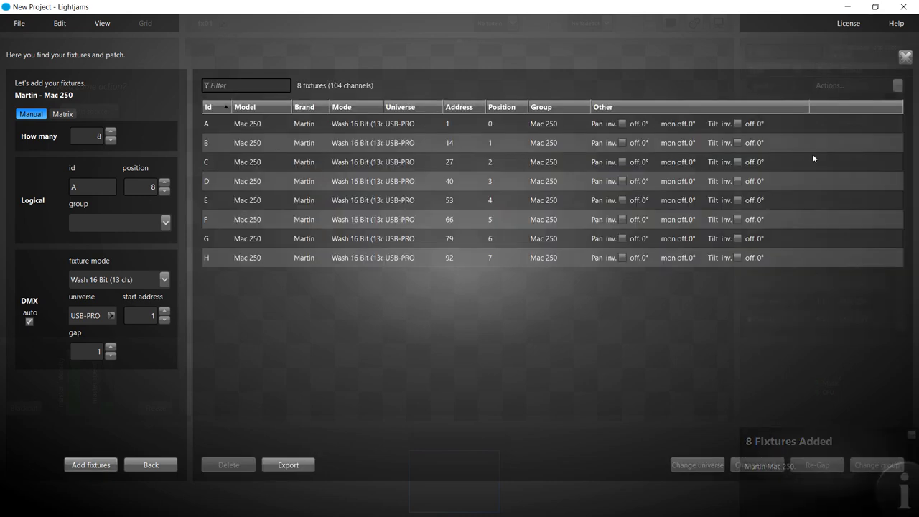
left_click(903, 62)
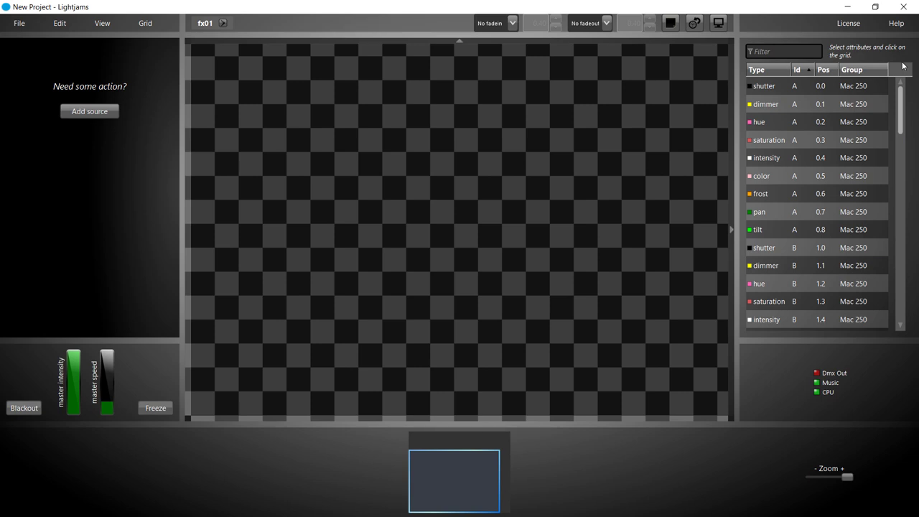
- Place the eight pan attributes A–H in a grid row and show the Monitor window beside them
left_click(792, 51)
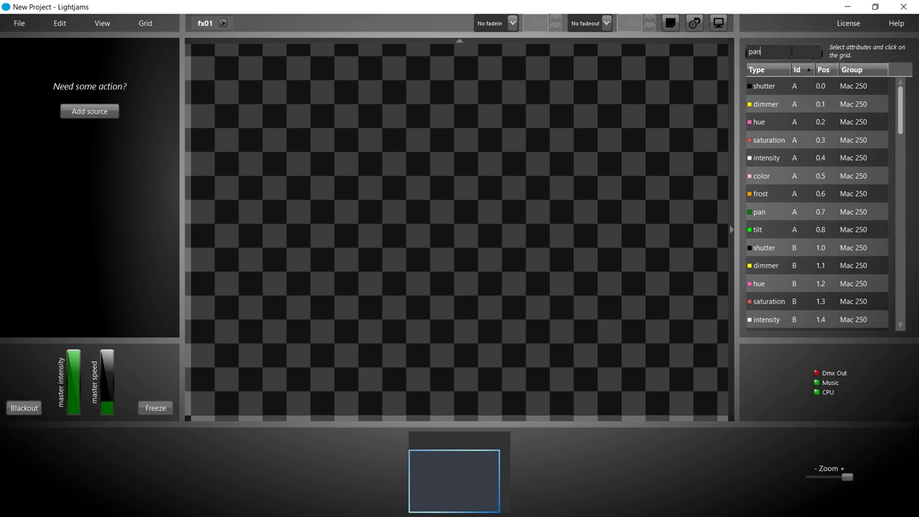
left_click(792, 87)
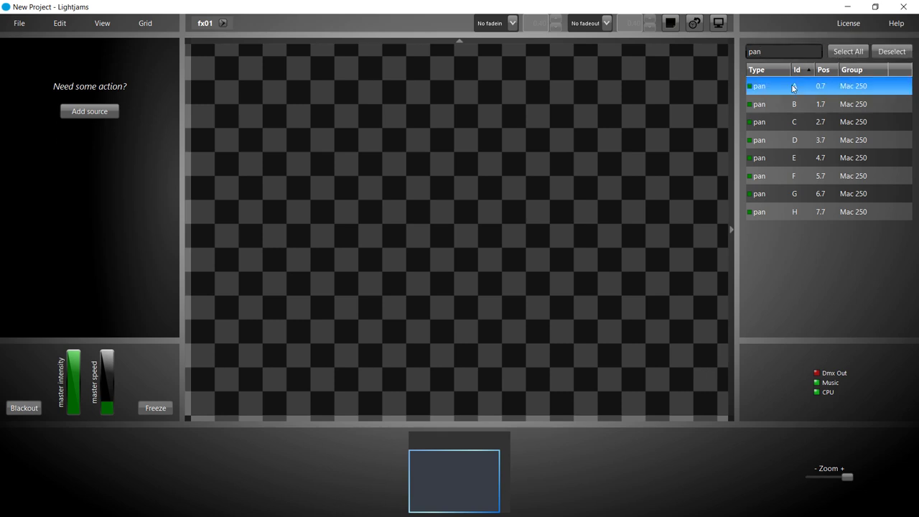
key("ctrl+a")
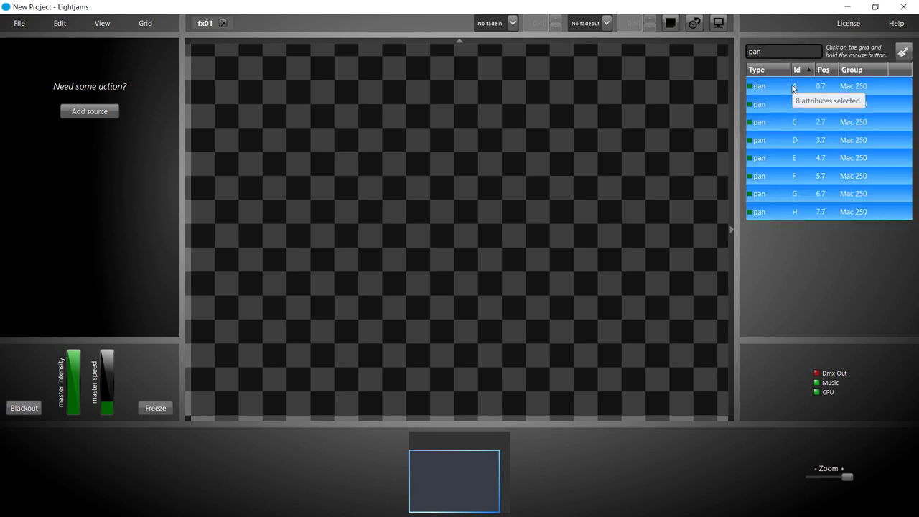
left_click_drag(317, 215, 511, 216)
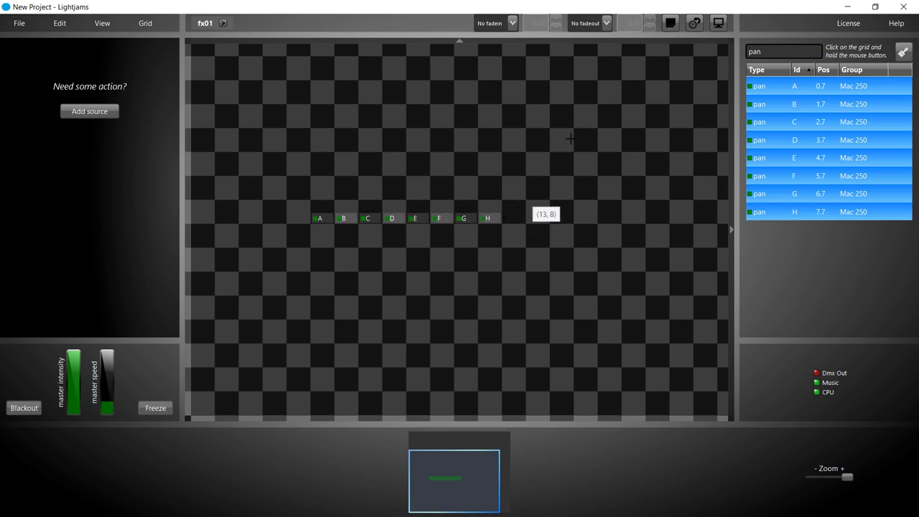
left_click(717, 24)
left_click_drag(460, 166, 723, 61)
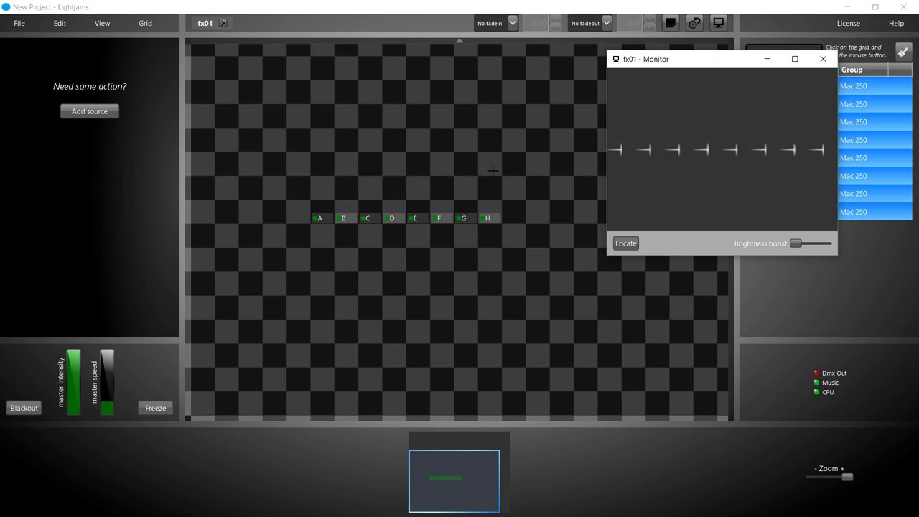
- Drag pan fixtures C, E, F and H out of the row to form a ring
left_click(490, 168)
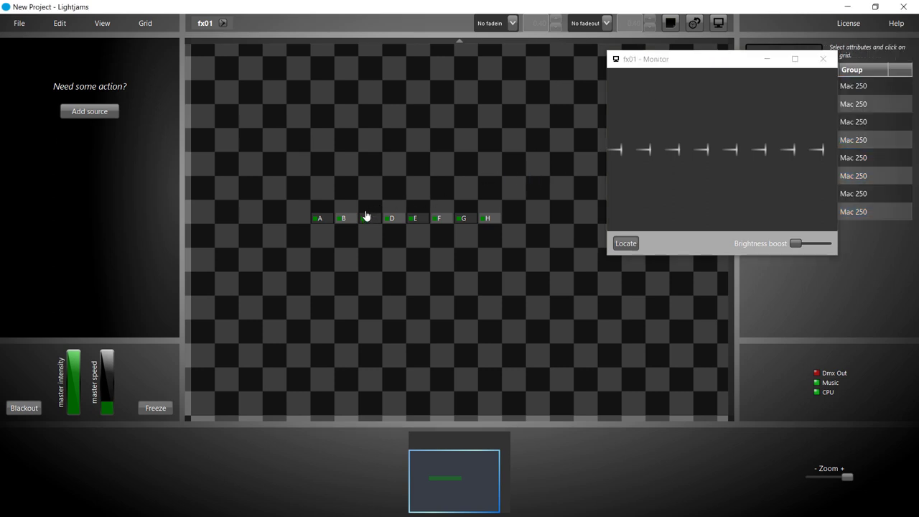
left_click_drag(366, 219, 371, 263)
left_click_drag(424, 217, 341, 284)
left_click_drag(439, 217, 299, 262)
left_click_drag(490, 217, 293, 239)
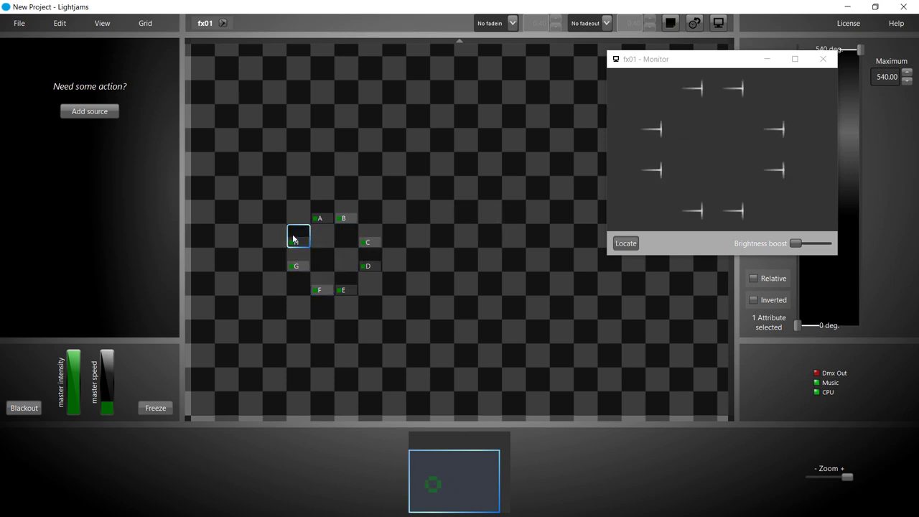
- Add a wave source at grid cell (2, 3) with its range at 100%
left_click(89, 111)
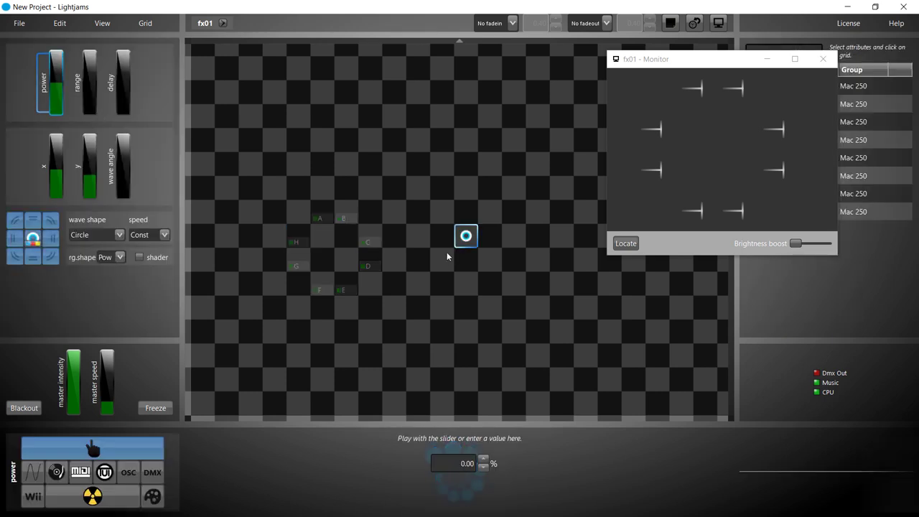
left_click_drag(466, 235, 255, 326)
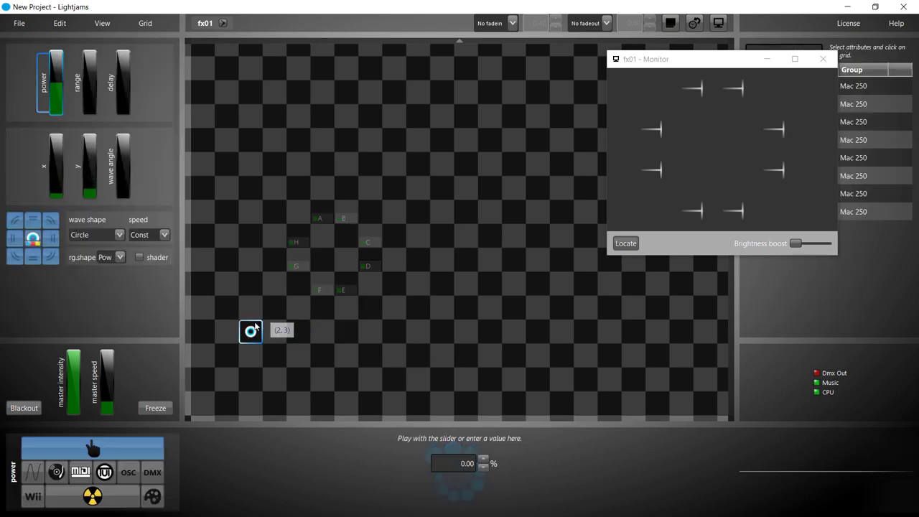
left_click_drag(87, 109, 100, 5)
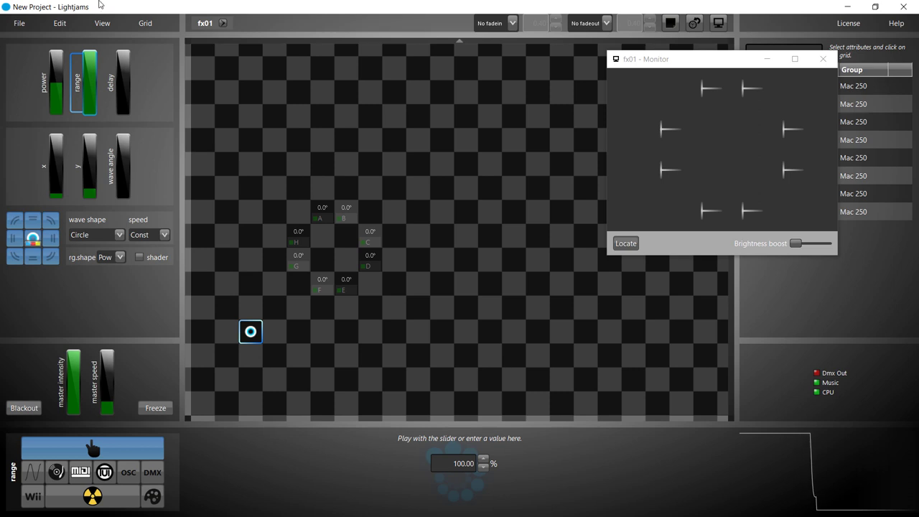
left_click(102, 24)
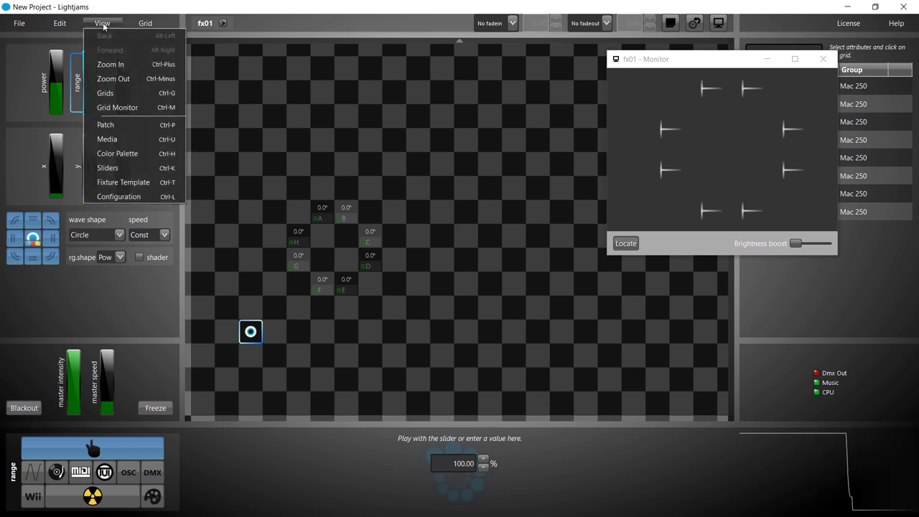
- Reopen the fixture patch and give fixtures A and B a 270° monitor pan offset
left_click(107, 125)
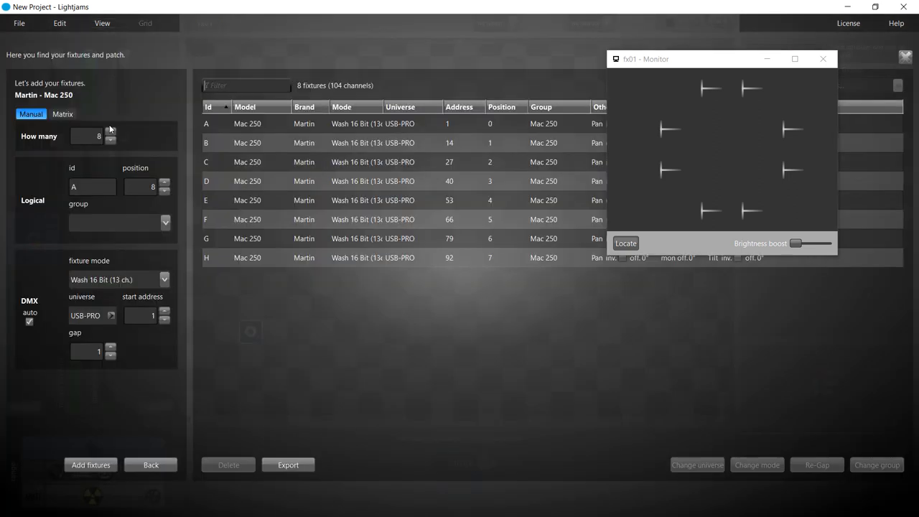
left_click_drag(686, 65, 304, 287)
mouse_move(319, 332)
mouse_move(352, 316)
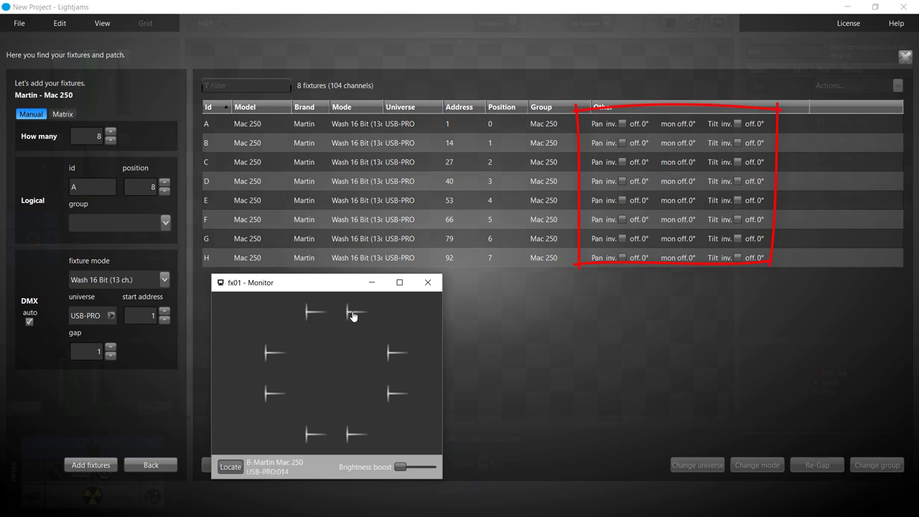
left_click(496, 125)
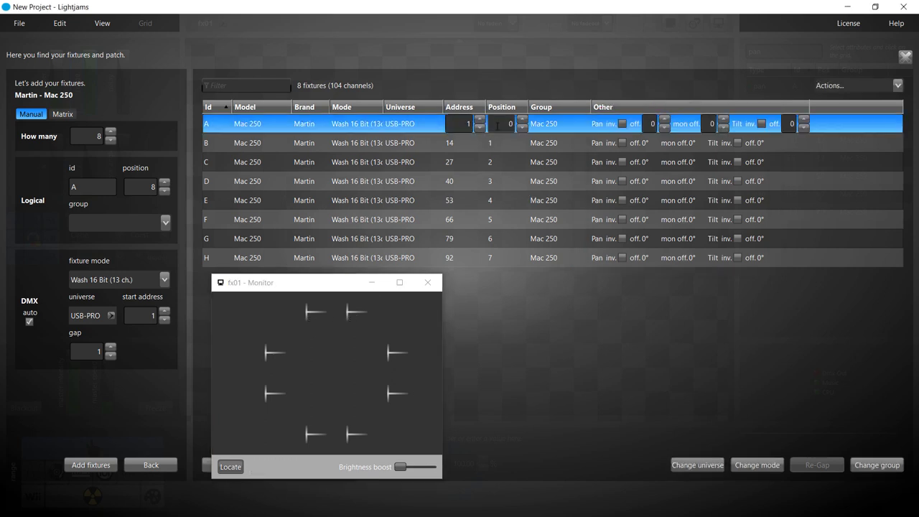
key("shift+Down")
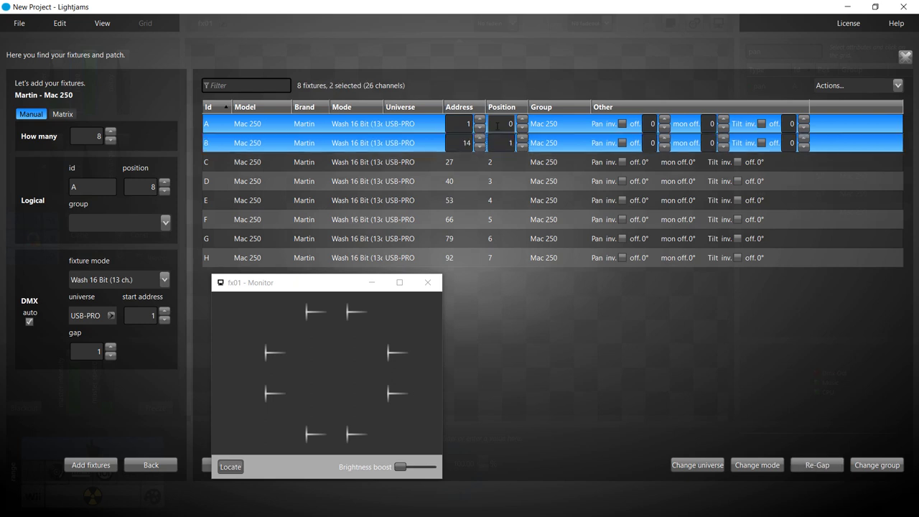
key("Tab")
key("Tab")
key("Tab")
key("Tab")
key("Tab")
key("Return")
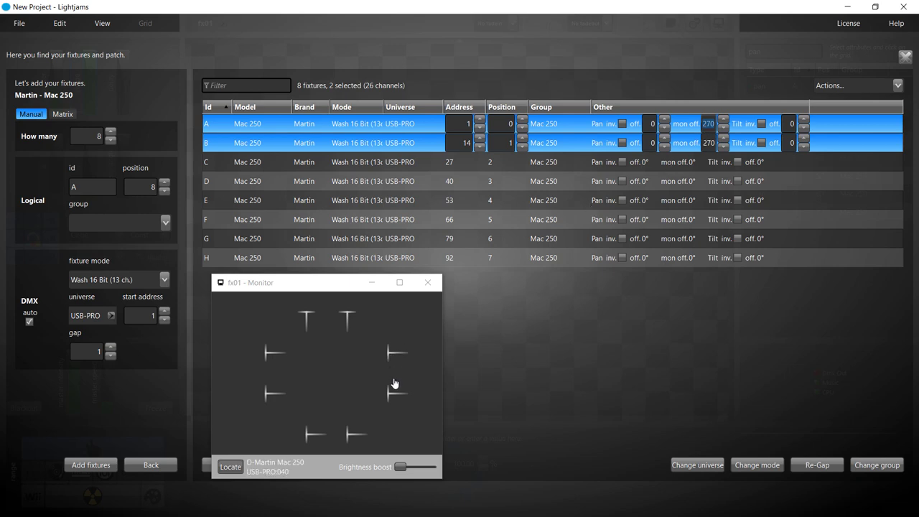
- Give fixtures C and D a 180° monitor pan offset
left_click(572, 161)
key("shift+Down")
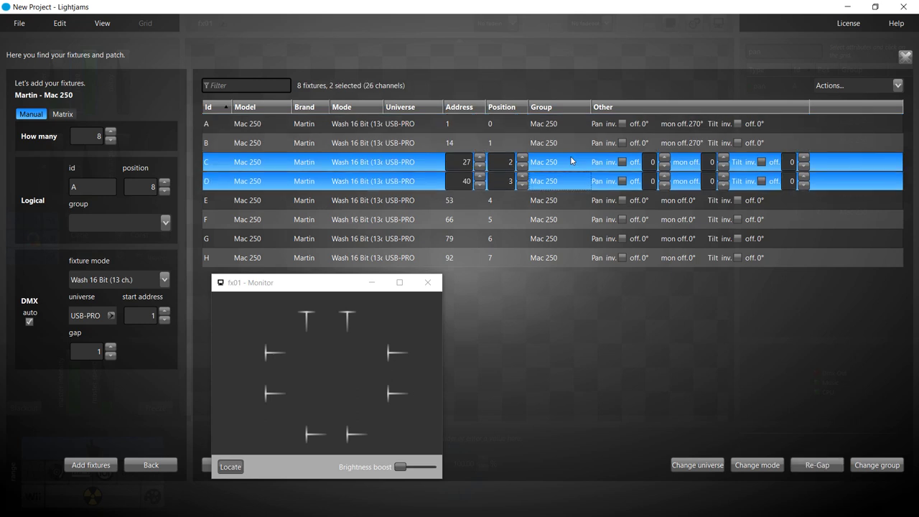
left_click(707, 162)
key("Return")
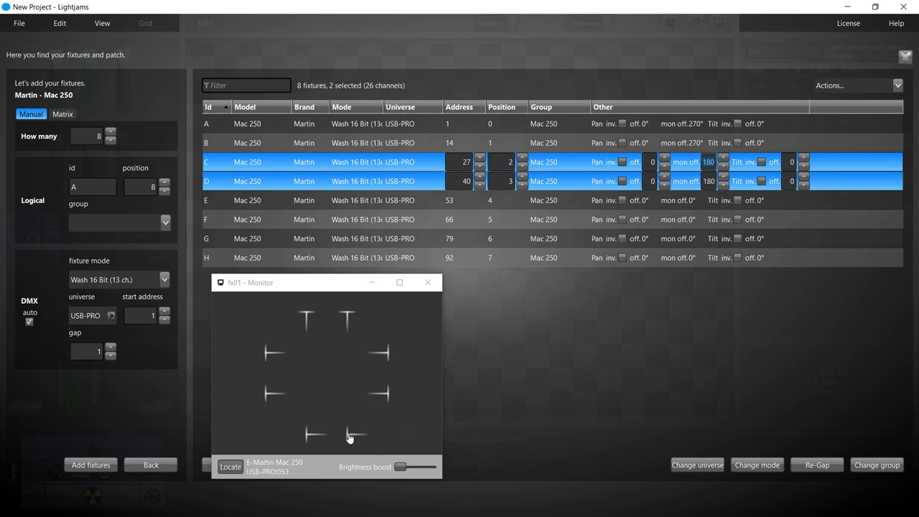
- Set fixtures E and F to a 90° monitor pan offset and close the patch panel
mouse_move(320, 436)
left_click(582, 202)
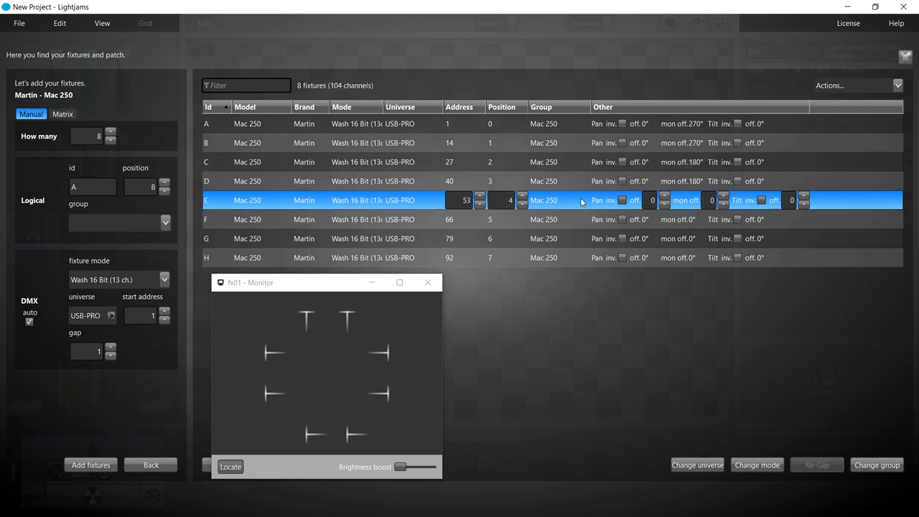
key("shift+Down")
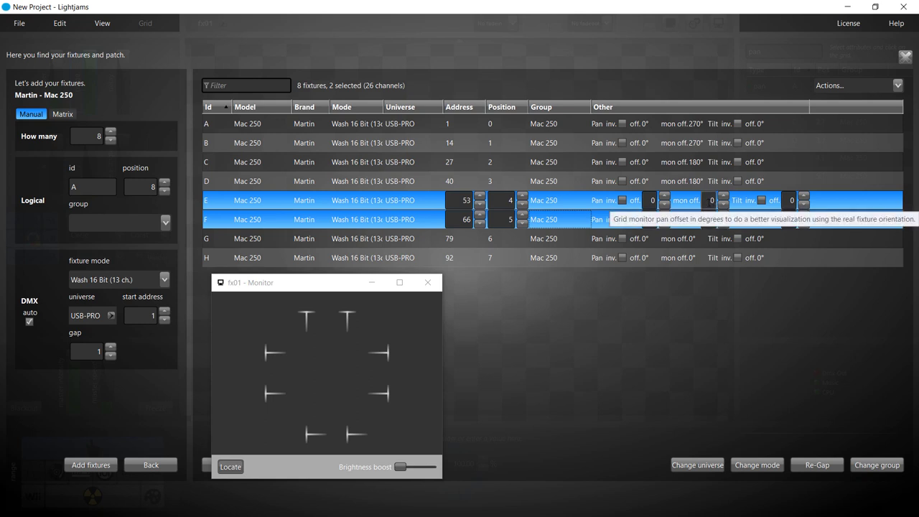
double_click(710, 200)
type("9")
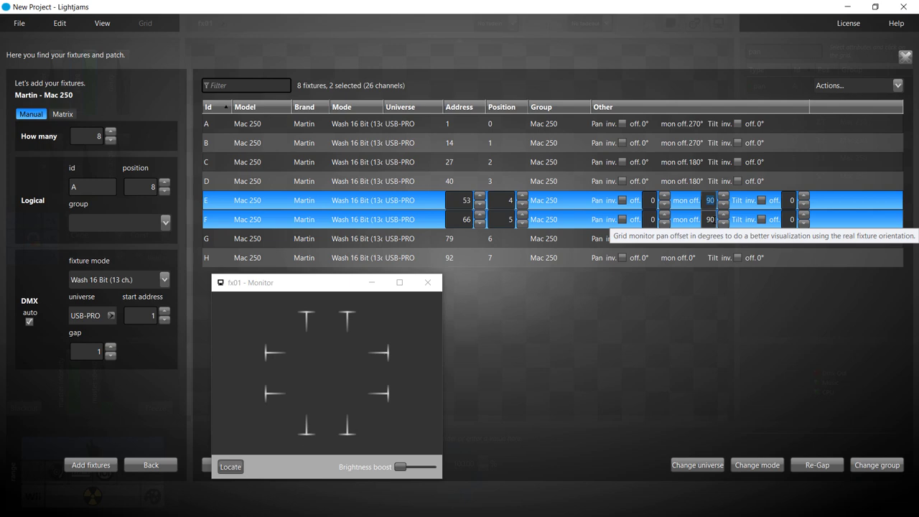
left_click(902, 61)
- Lower the wave source's power and delete the source with Edit > Delete
left_click_drag(314, 275, 558, 187)
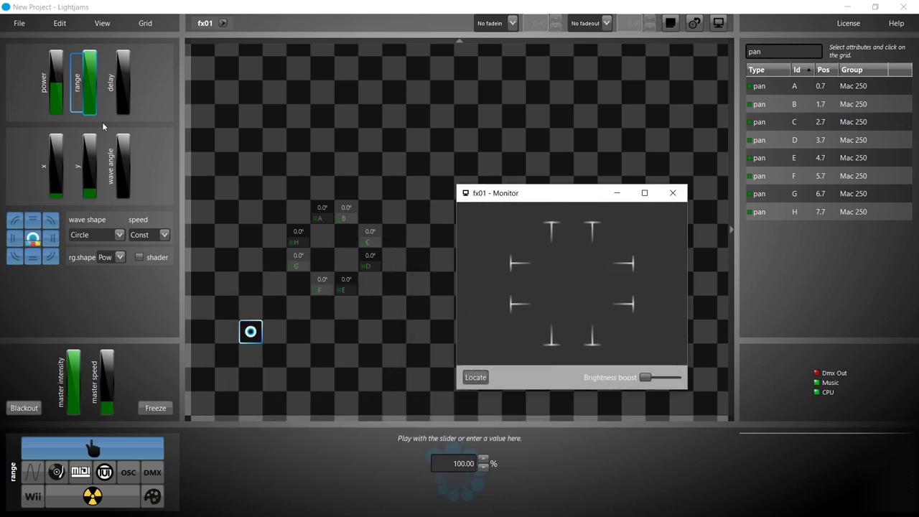
left_click(61, 85)
left_click_drag(60, 84, 59, 92)
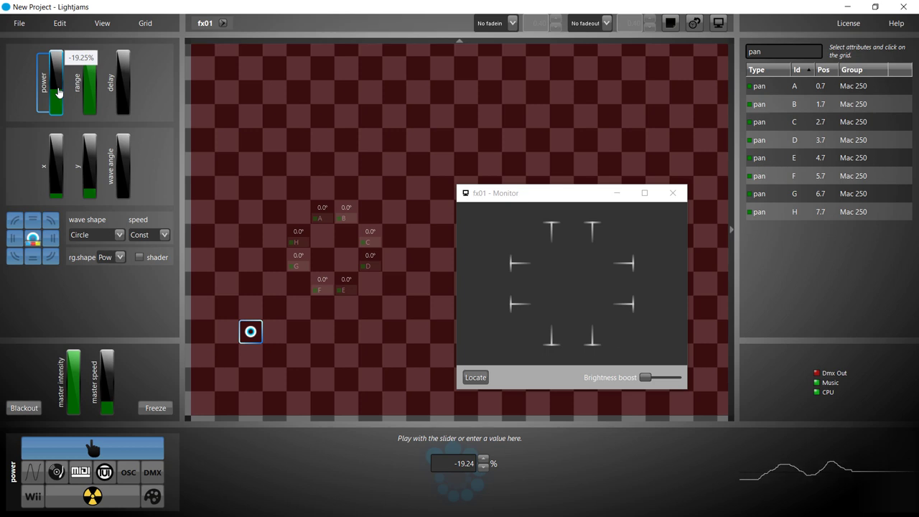
left_click(60, 23)
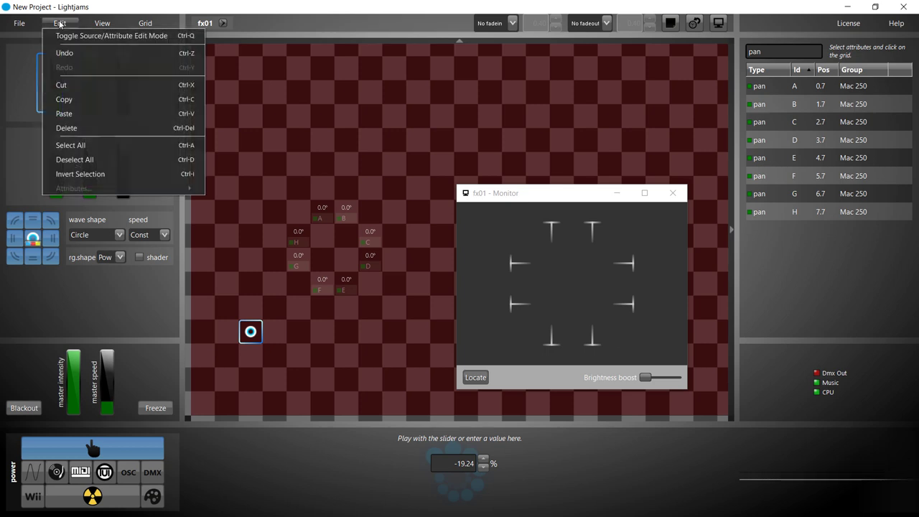
left_click(72, 129)
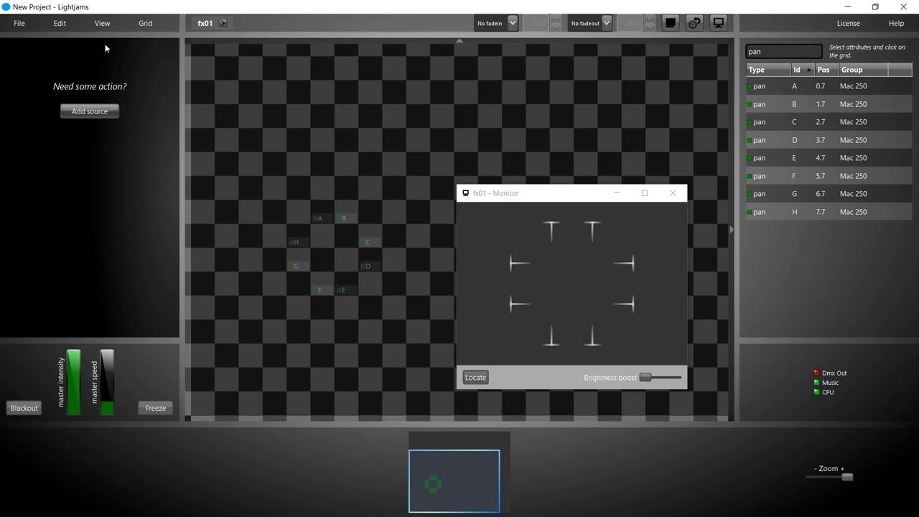
- Rename the current fx01 grid to 'layout'
left_click(141, 26)
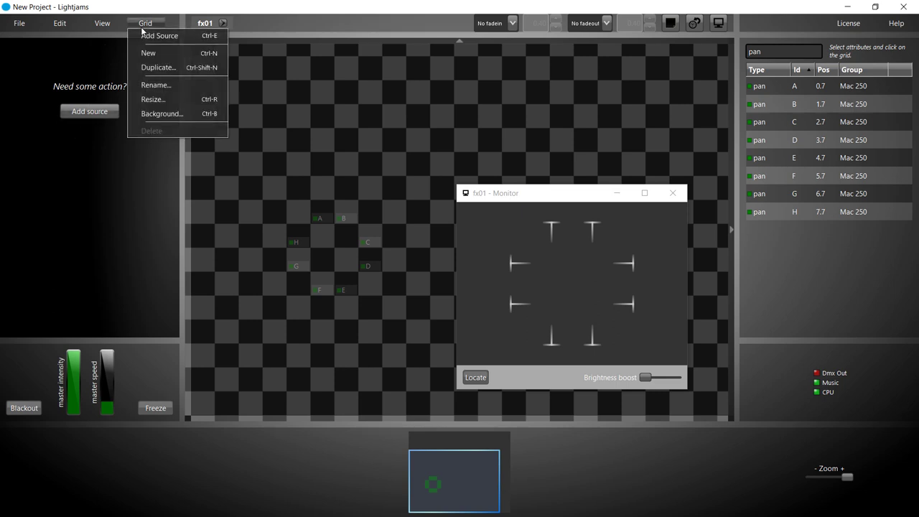
left_click(151, 84)
key("BackSpace")
type("layout")
key("Return")
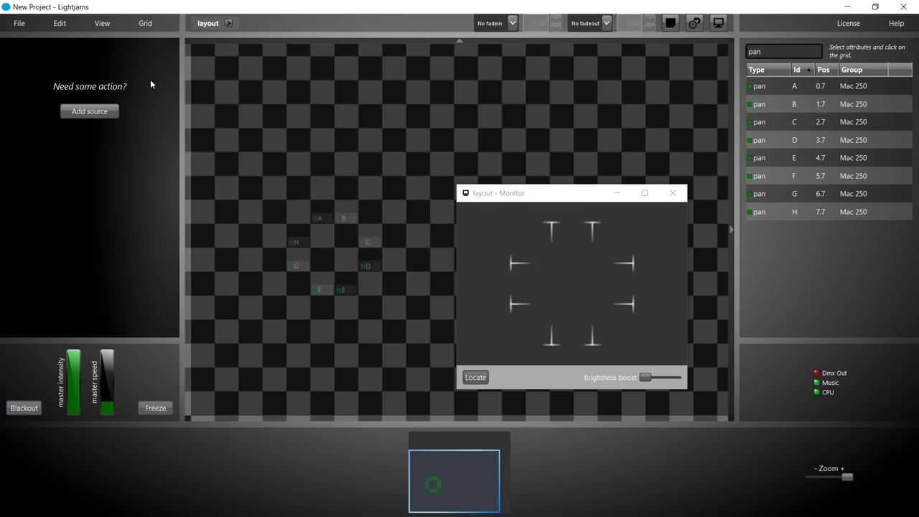
- Create a new grid and rename it 'position'
left_click(143, 26)
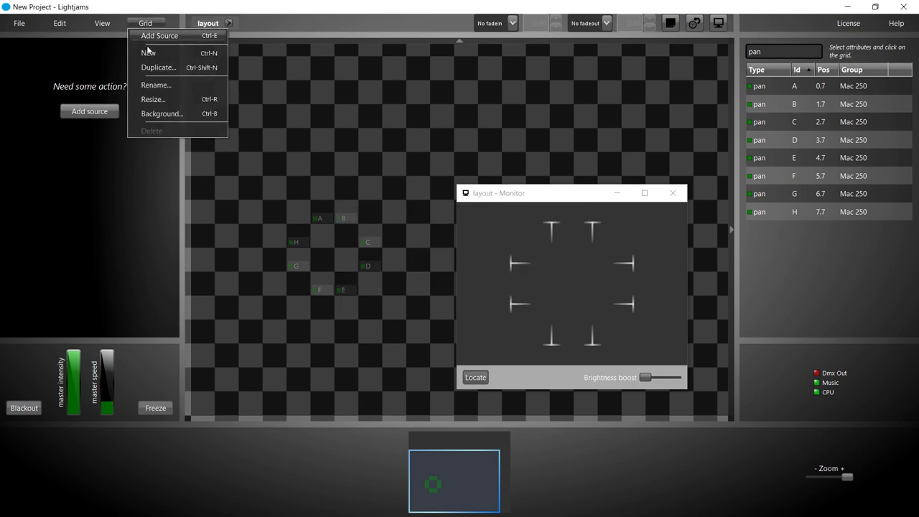
left_click(148, 52)
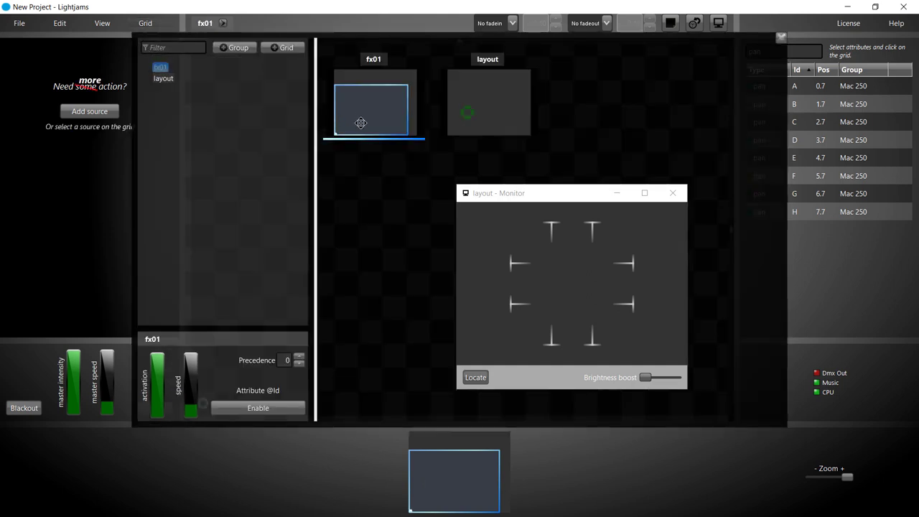
right_click(164, 70)
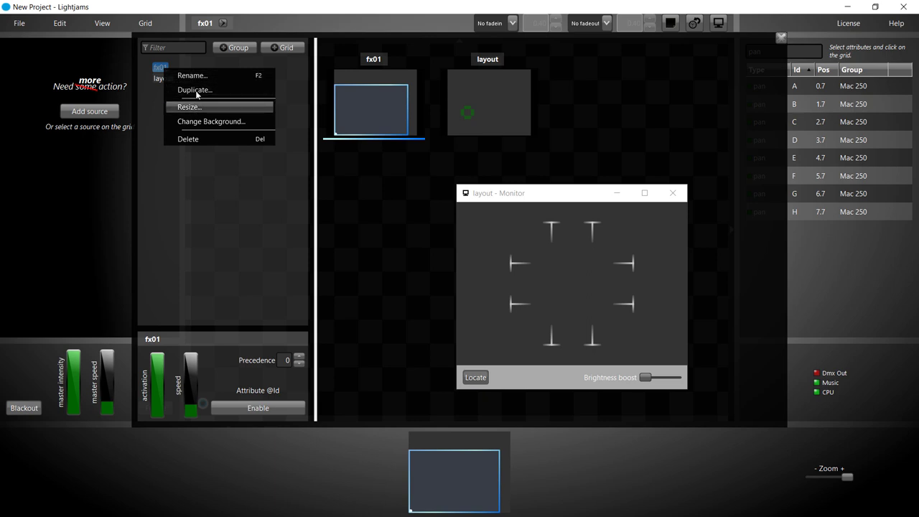
left_click(202, 75)
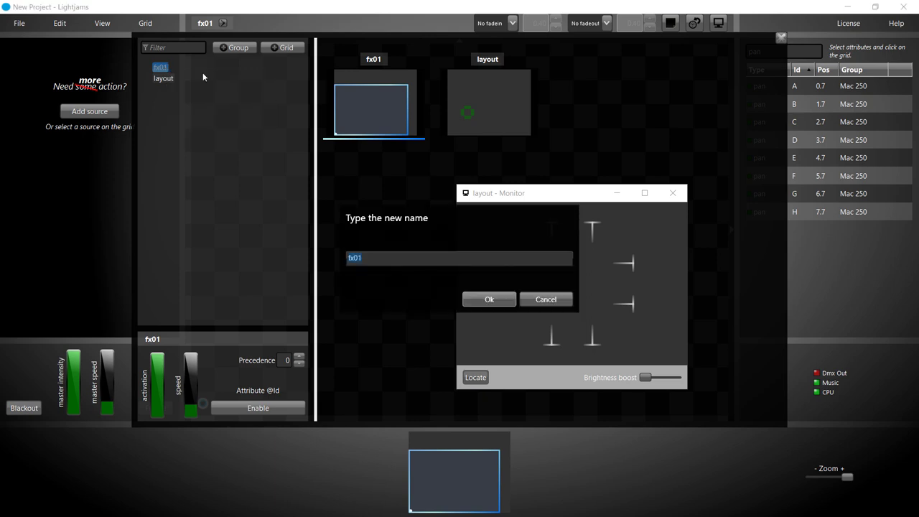
type("position")
key("Return")
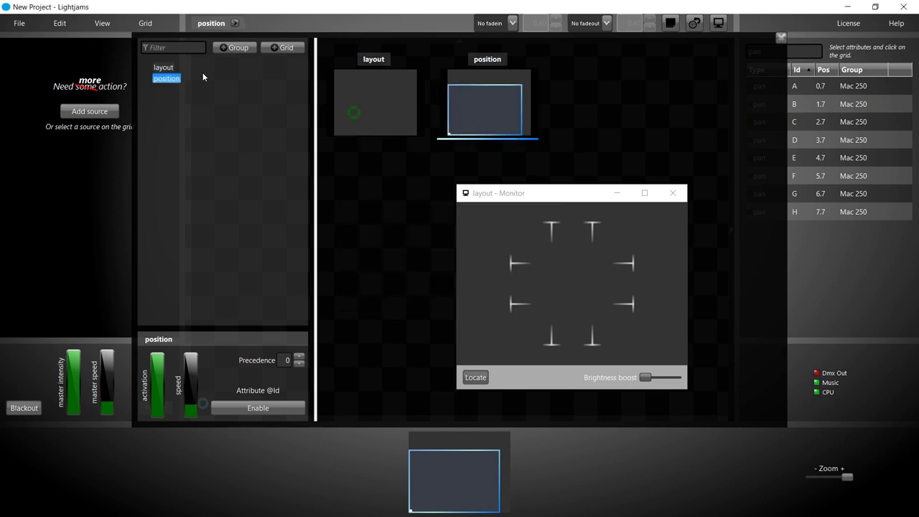
- On the position grid, place all eight pan attributes A–H side by side in a row
double_click(457, 111)
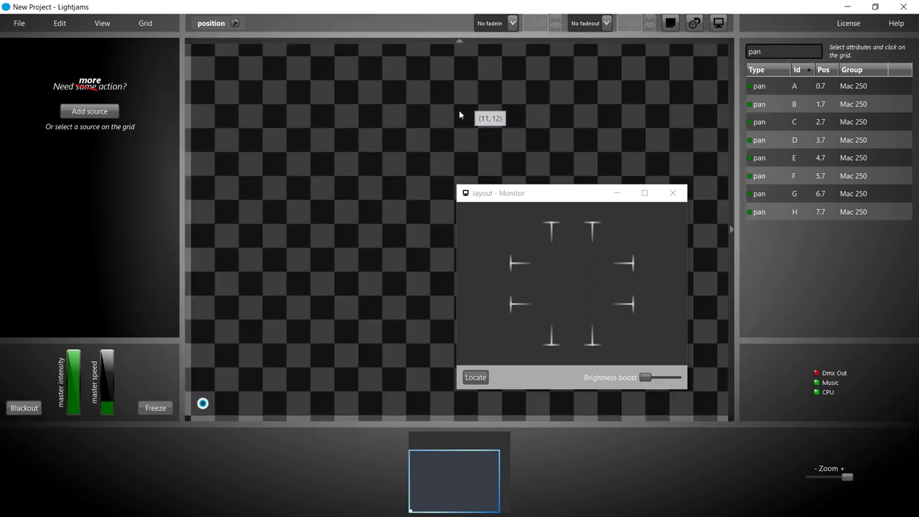
left_click(764, 90)
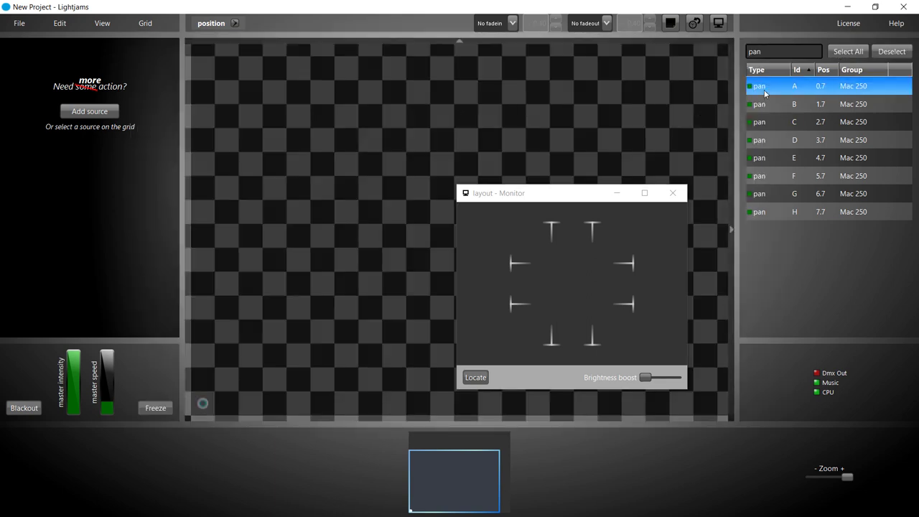
left_click(844, 53)
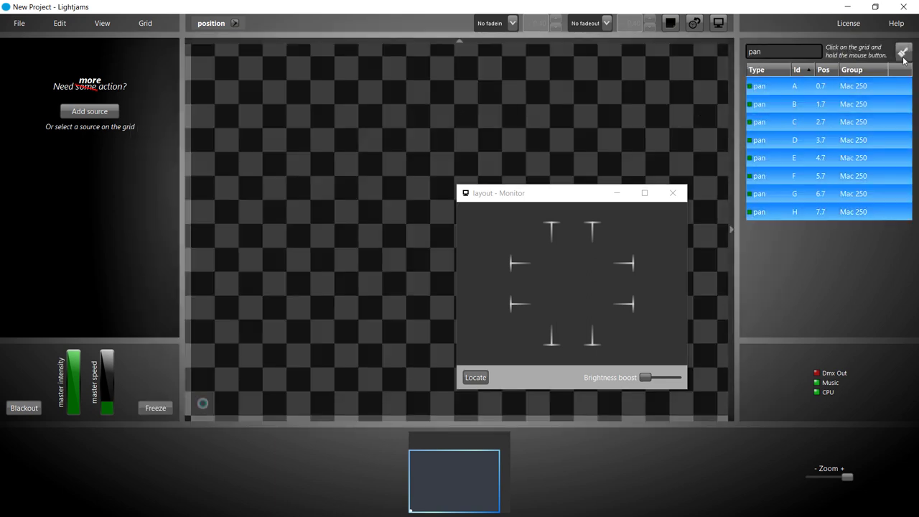
left_click(903, 59)
left_click(904, 79)
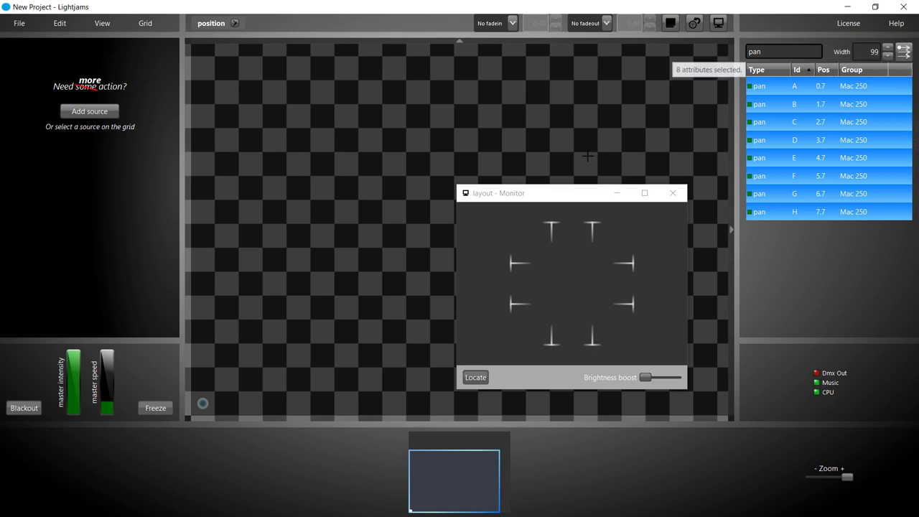
left_click(206, 308)
key("Escape")
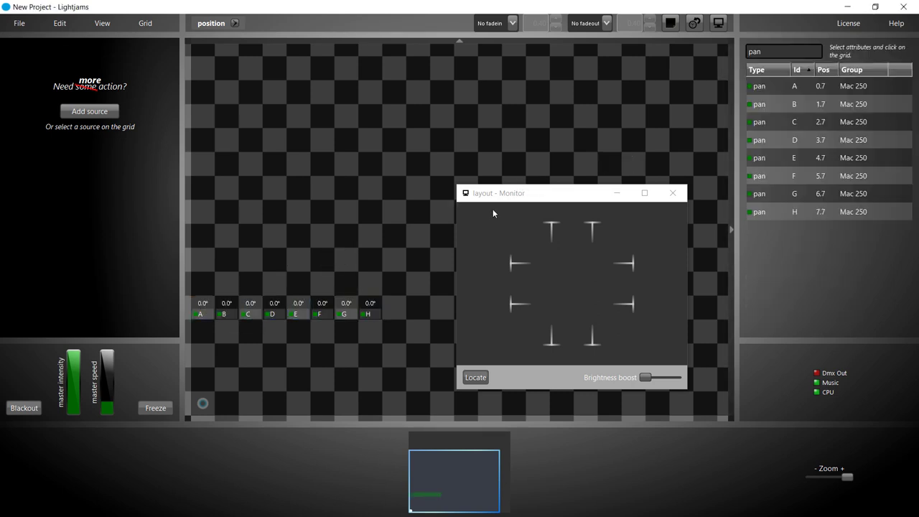
- Place the eight tilt attributes A–H in a row beneath the pans
double_click(766, 52)
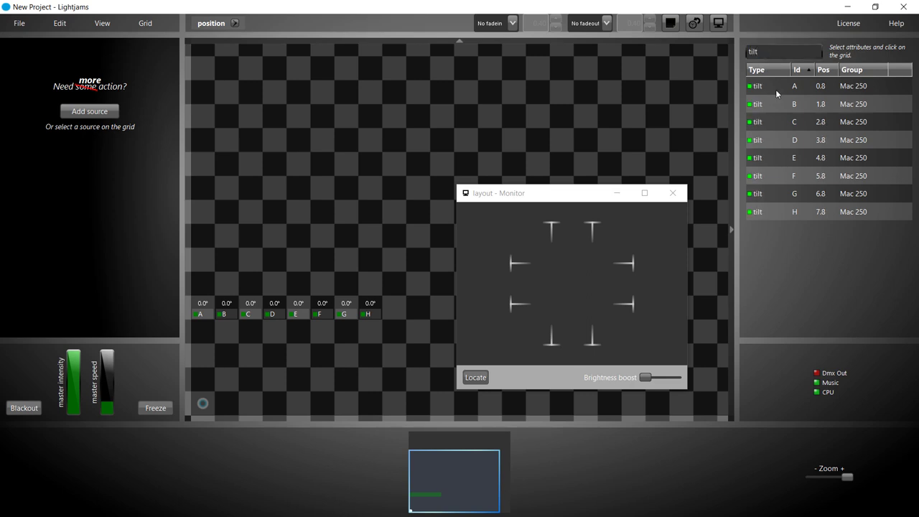
left_click(849, 51)
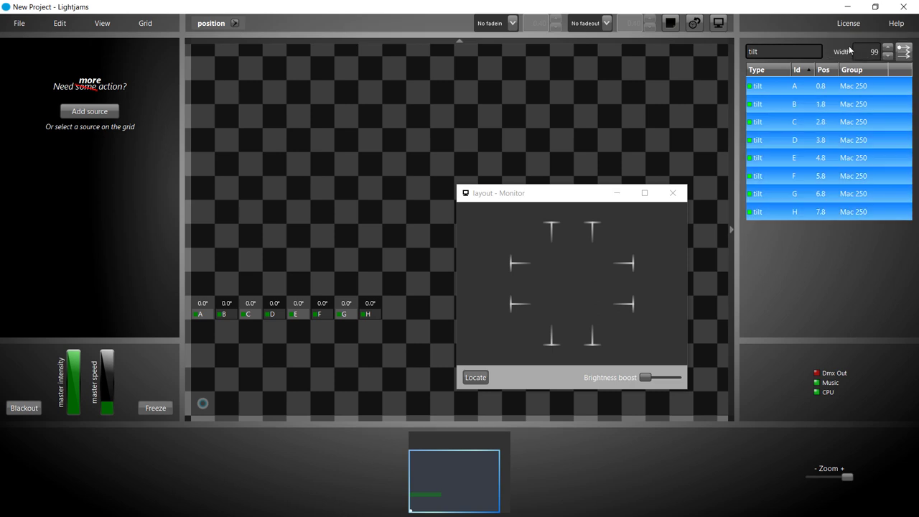
left_click_drag(761, 86, 195, 338)
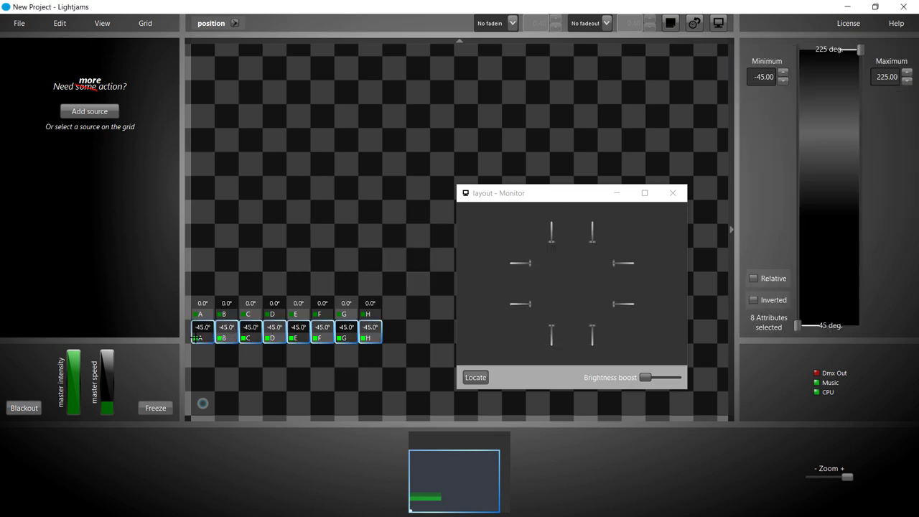
key("Escape")
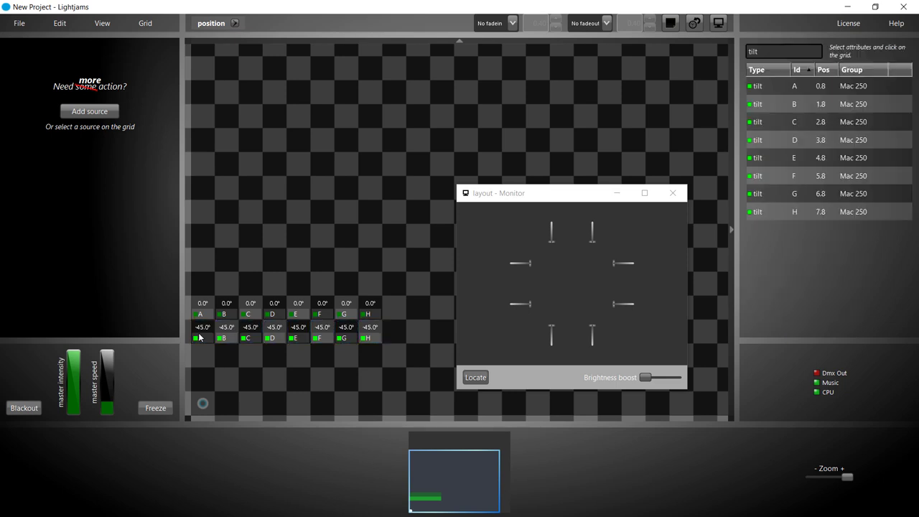
- Aim all 16 pan/tilt cells together: pans 19.9°–289.9° in 90° pairs, tilts about 25.7°
left_click(189, 310)
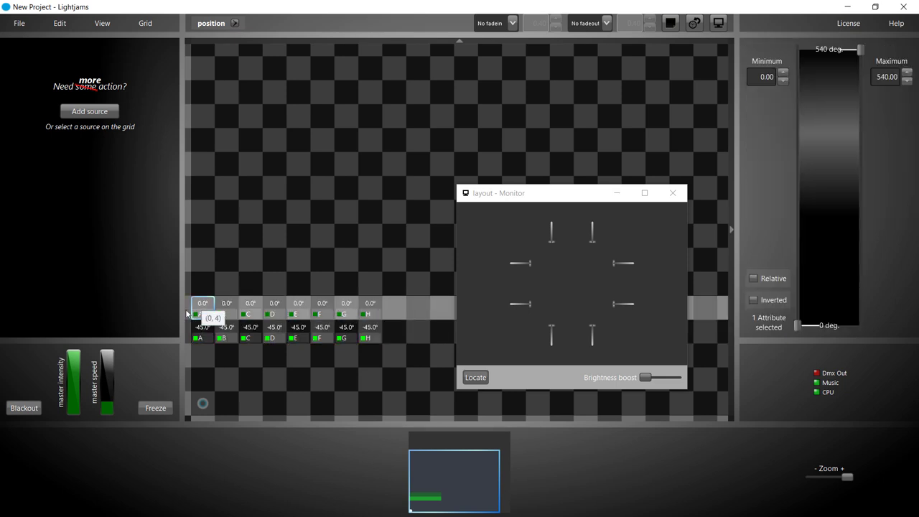
key("ctrl+a")
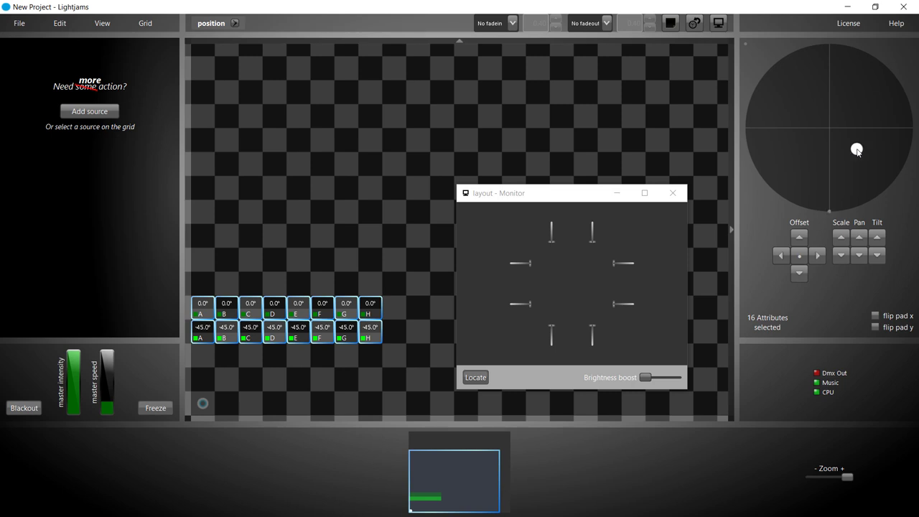
left_click_drag(856, 149, 850, 185)
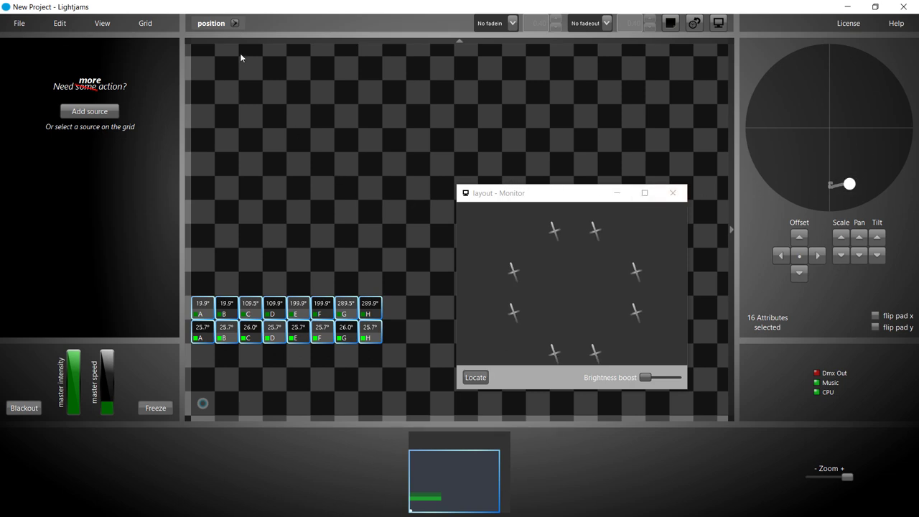
- Switch to the layout grid and move fixtures A–H from the ring into one straight row
left_click(211, 24)
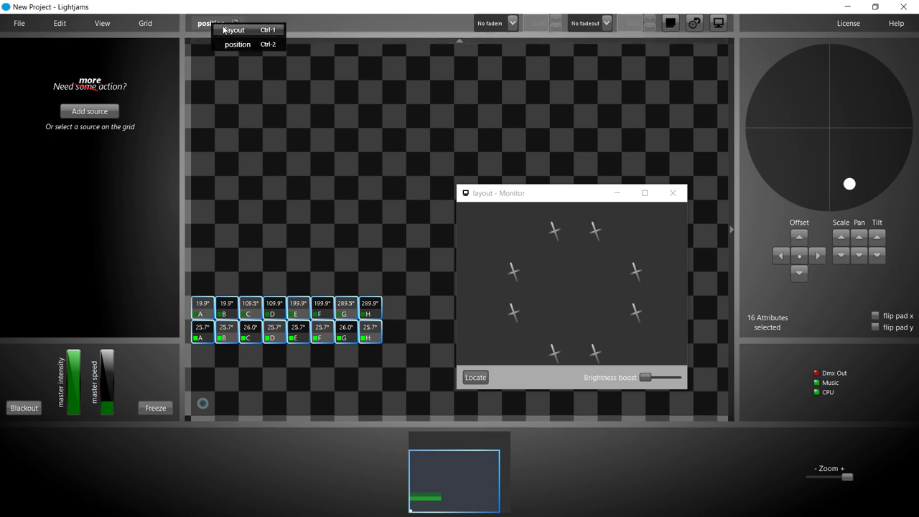
left_click(223, 30)
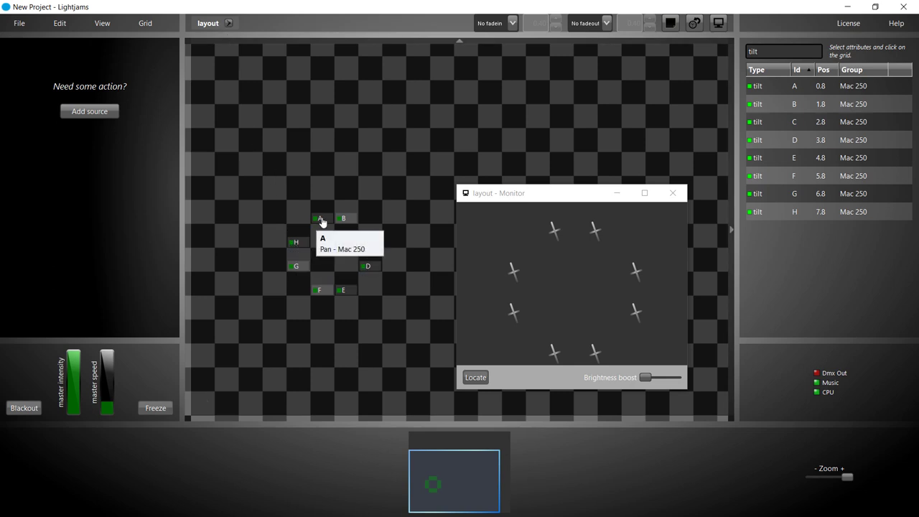
left_click(322, 222)
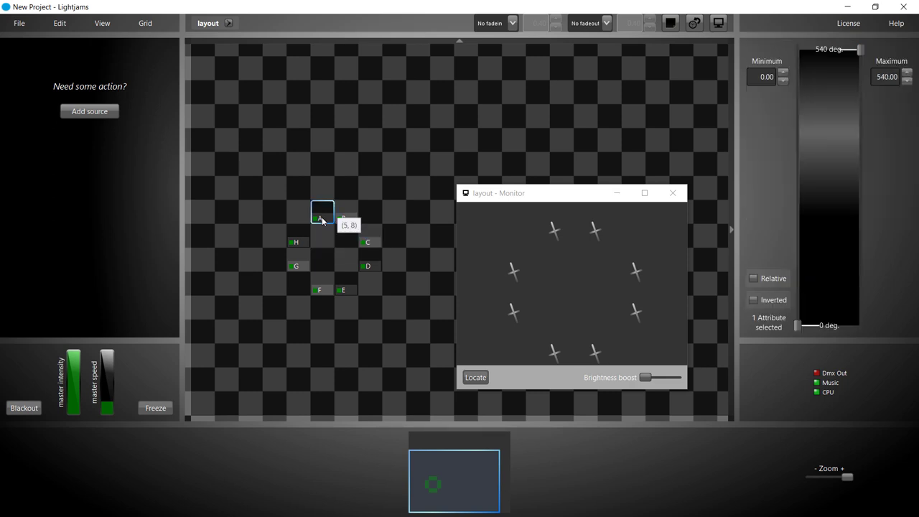
left_click_drag(321, 222, 228, 222)
left_click_drag(342, 220, 247, 221)
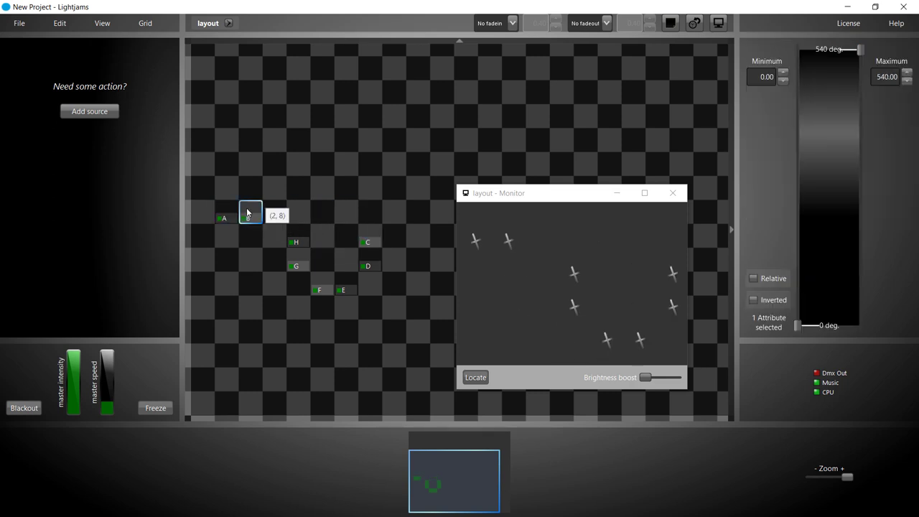
left_click_drag(364, 242, 272, 218)
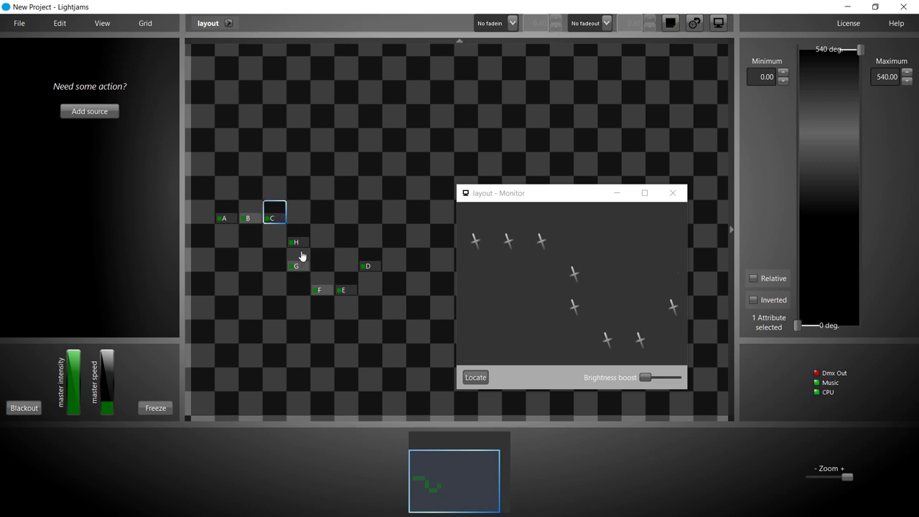
left_click_drag(362, 269, 297, 215)
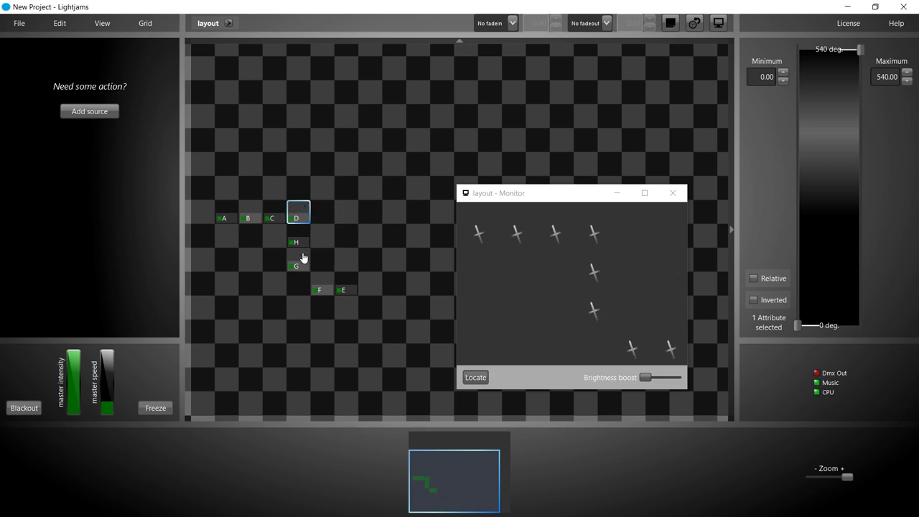
left_click_drag(344, 288, 346, 215)
left_click_drag(295, 266, 369, 217)
left_click_drag(305, 241, 400, 215)
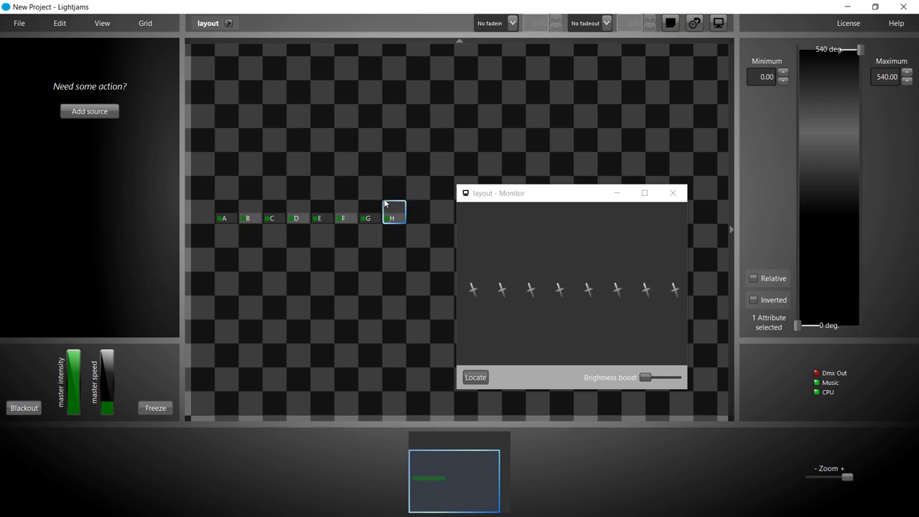
- Delete the position grid from the grid overview
key("Tab")
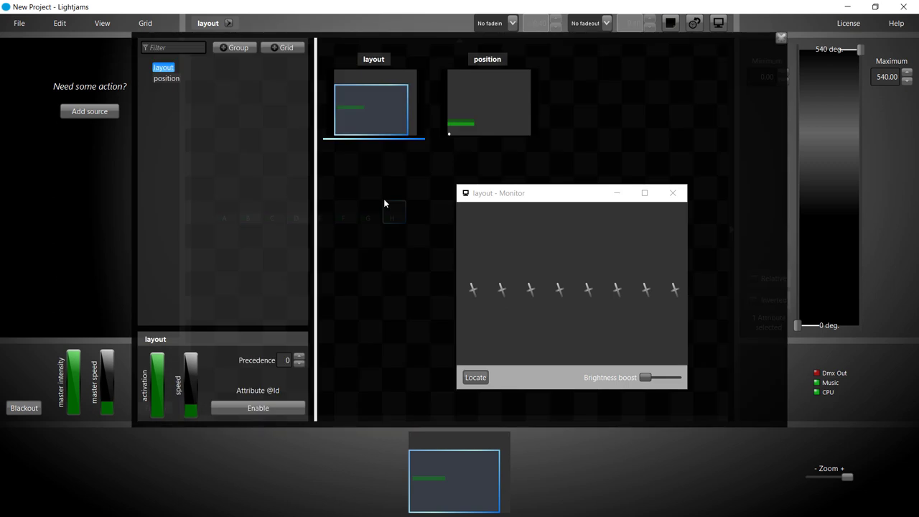
left_click(168, 78)
right_click(169, 80)
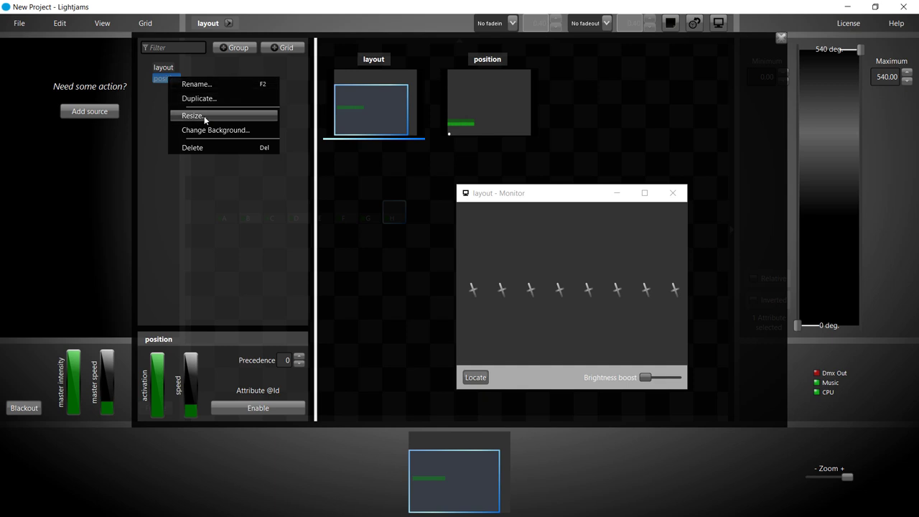
left_click(203, 147)
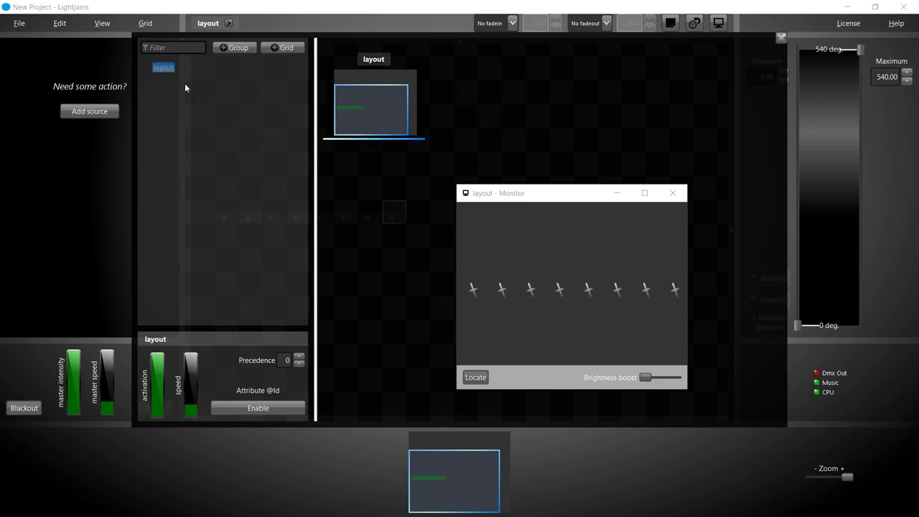
- Add a new grid fx01 and resize it to 8 wide by 20 tall
left_click_drag(453, 184, 626, 66)
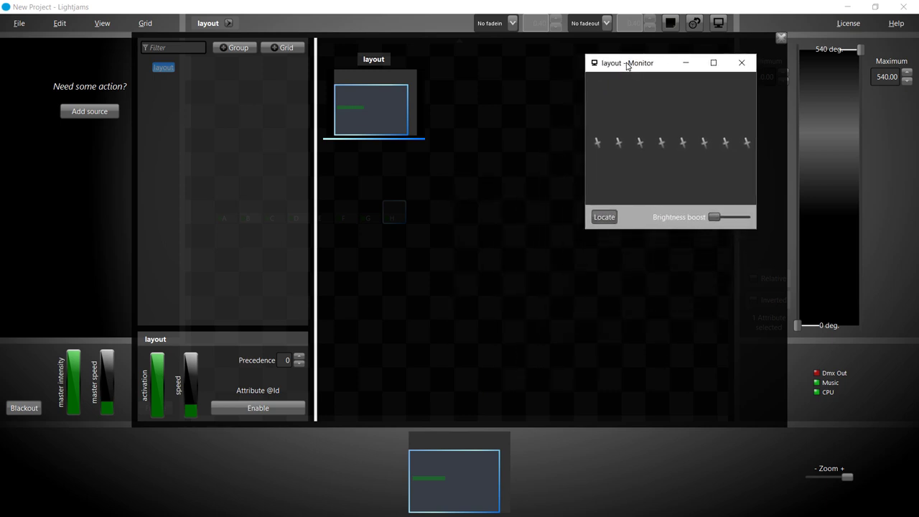
left_click(285, 48)
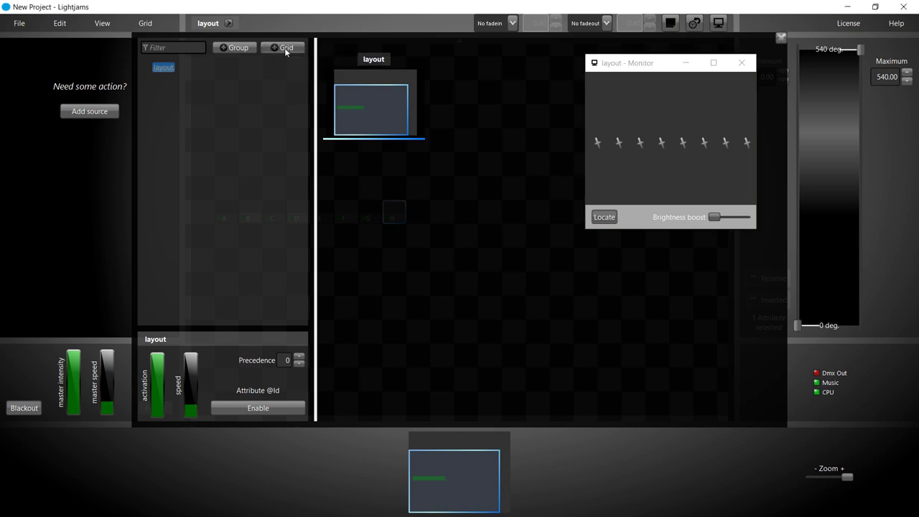
left_click(284, 47)
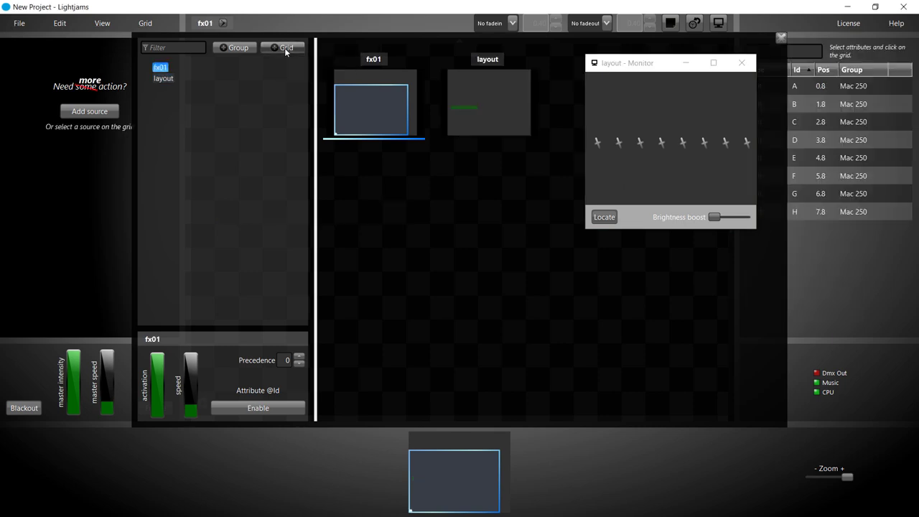
right_click(162, 69)
left_click(193, 104)
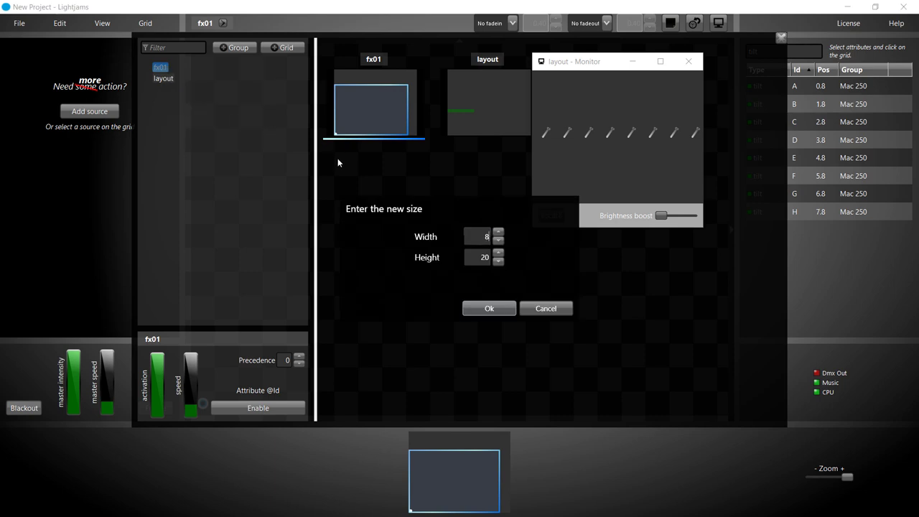
left_click(500, 308)
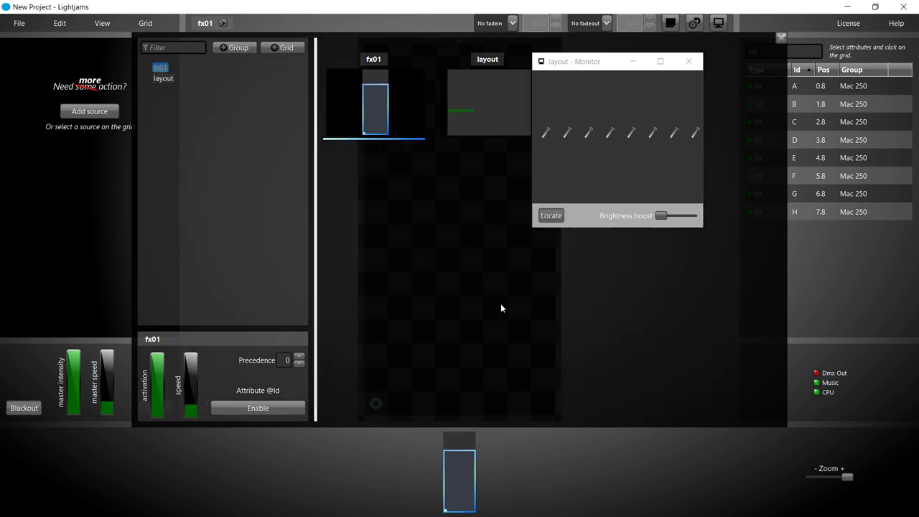
left_click(384, 126)
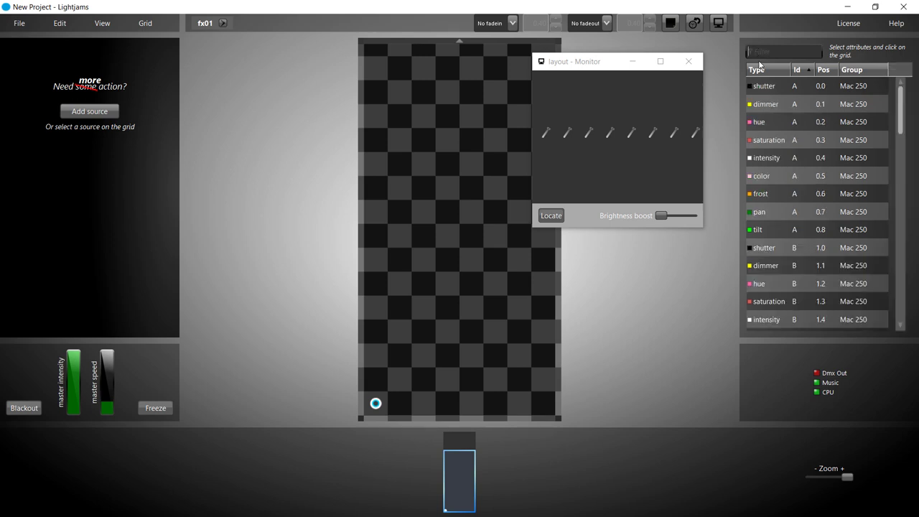
- Filter the attributes to dimmers and place all eight along grid row 6
left_click(771, 87)
left_click(775, 104)
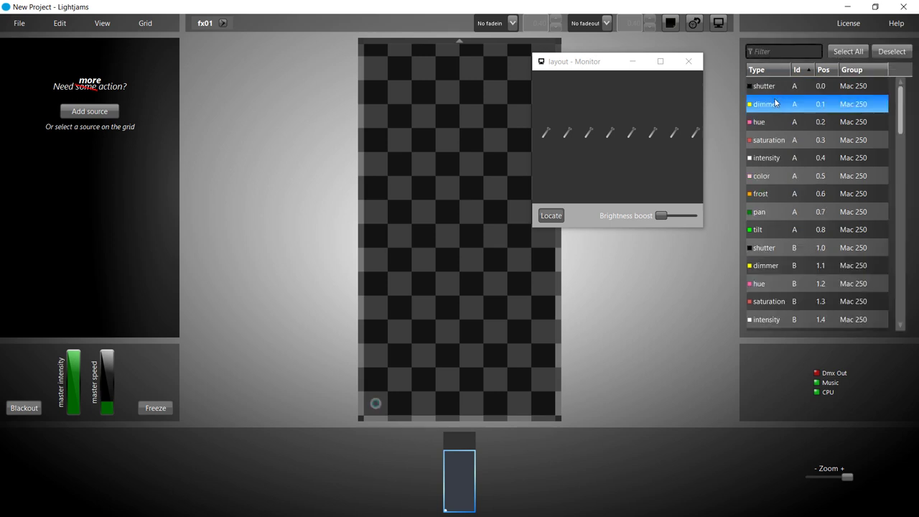
left_click_drag(775, 123, 775, 156)
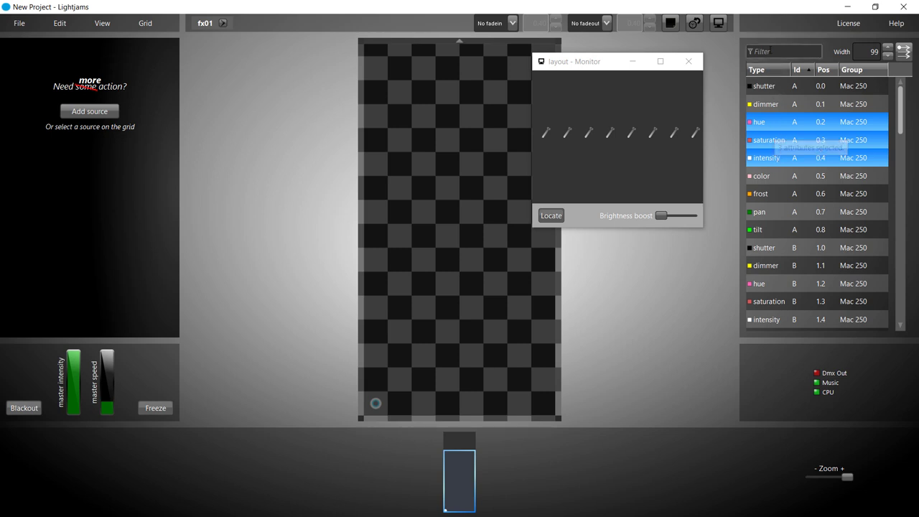
left_click(749, 51)
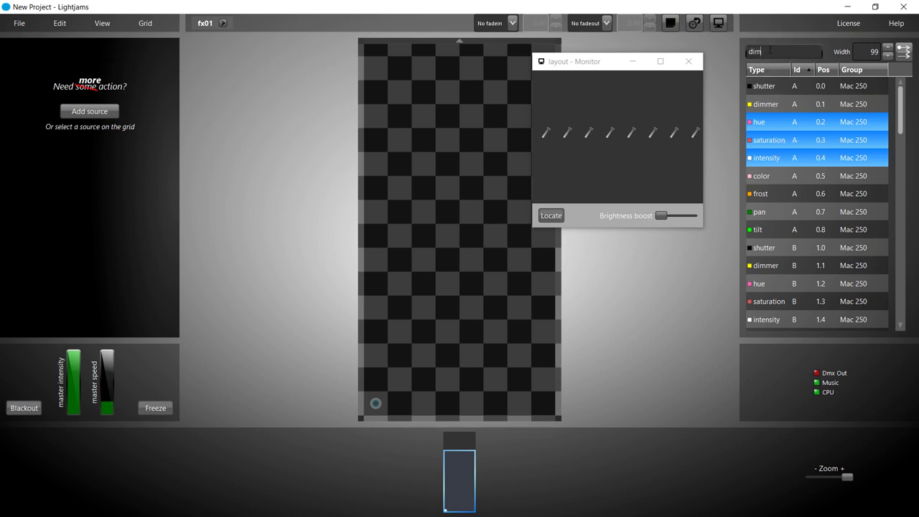
left_click(775, 86)
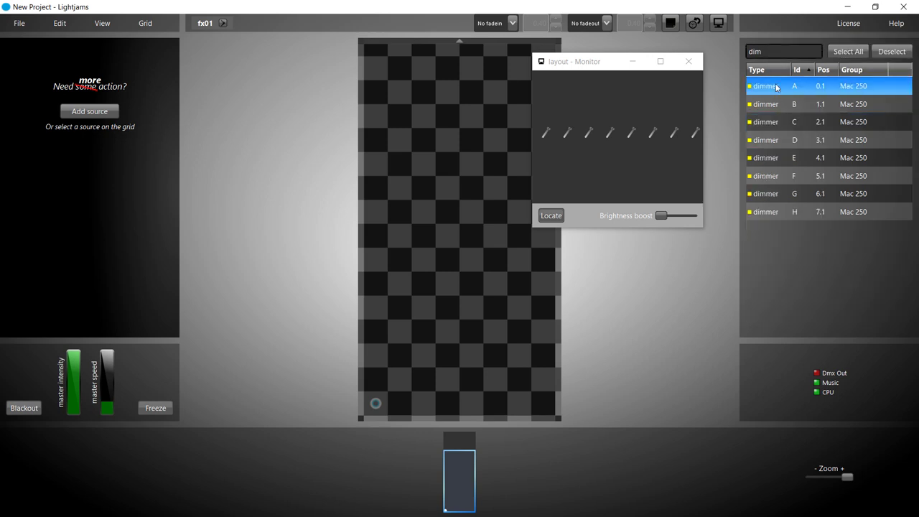
key("ctrl+a")
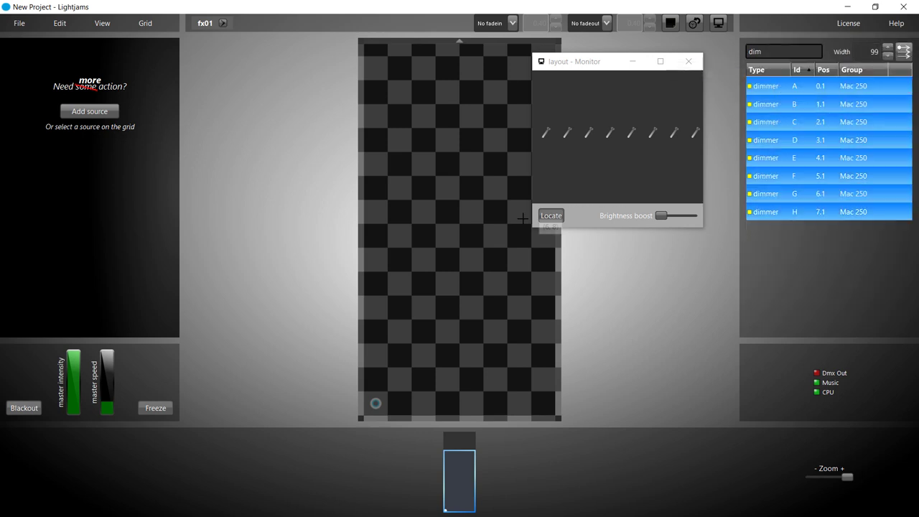
left_click(371, 252)
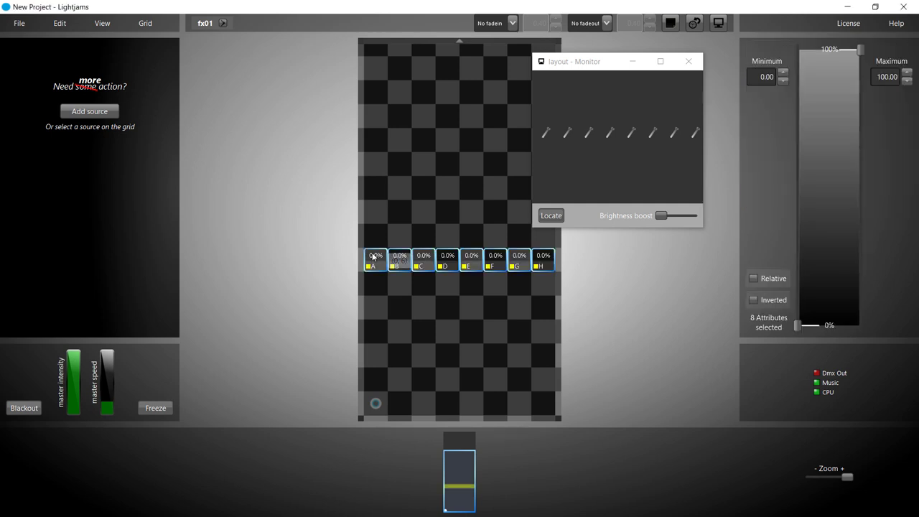
- Add a circle effect source onto the dimmer row at 100% power
left_click(375, 400)
left_click_drag(375, 399, 373, 259)
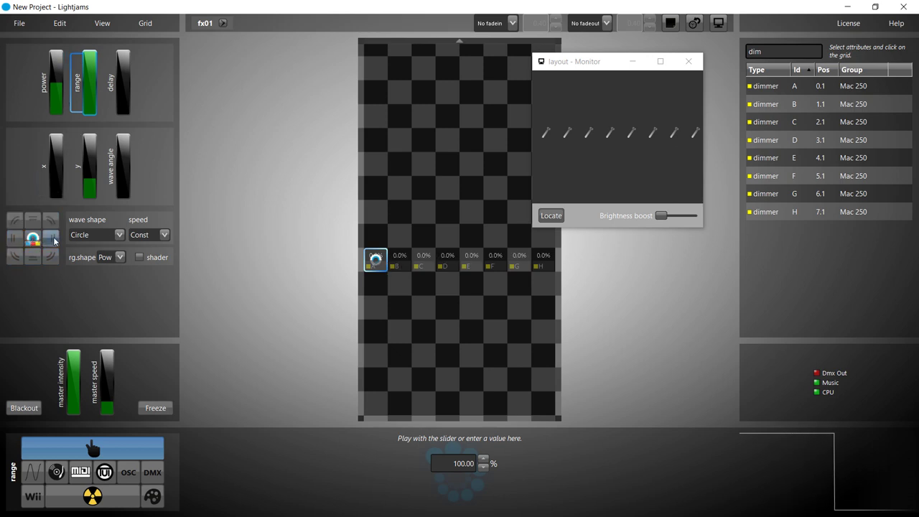
left_click(59, 68)
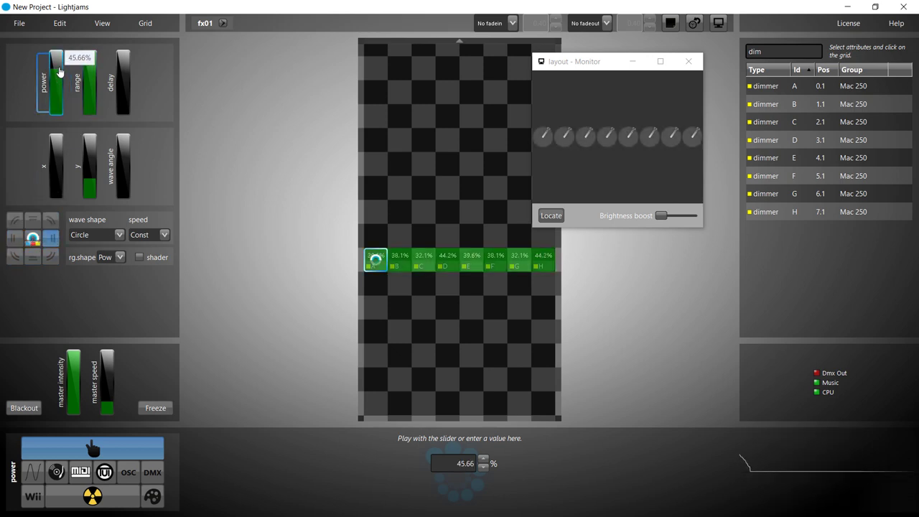
left_click_drag(60, 68, 60, 44)
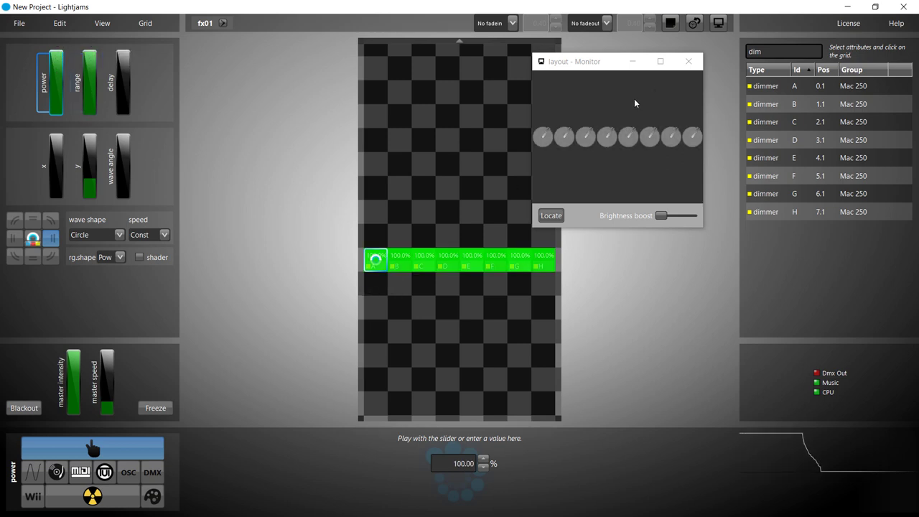
- Filter by 'pan', place pan attributes A–H on the bottom row, and widen the Monitor window
double_click(764, 51)
type("pan")
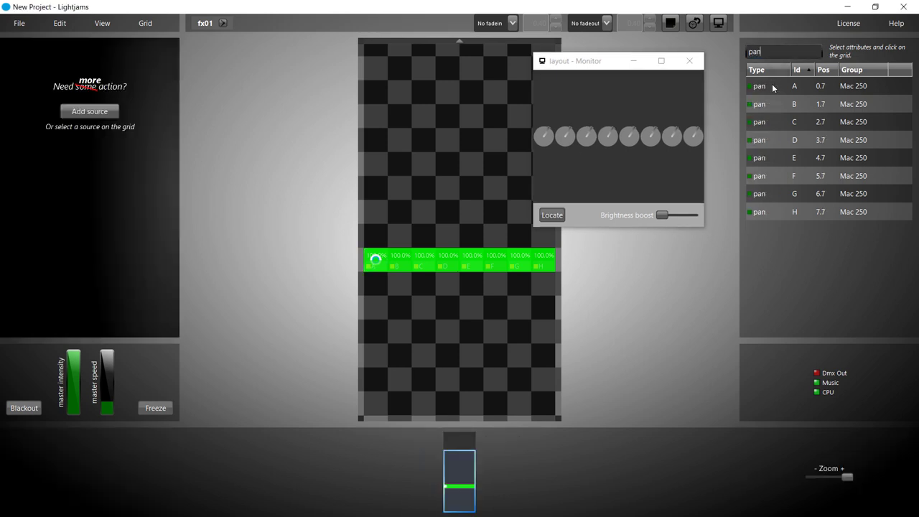
left_click(773, 88)
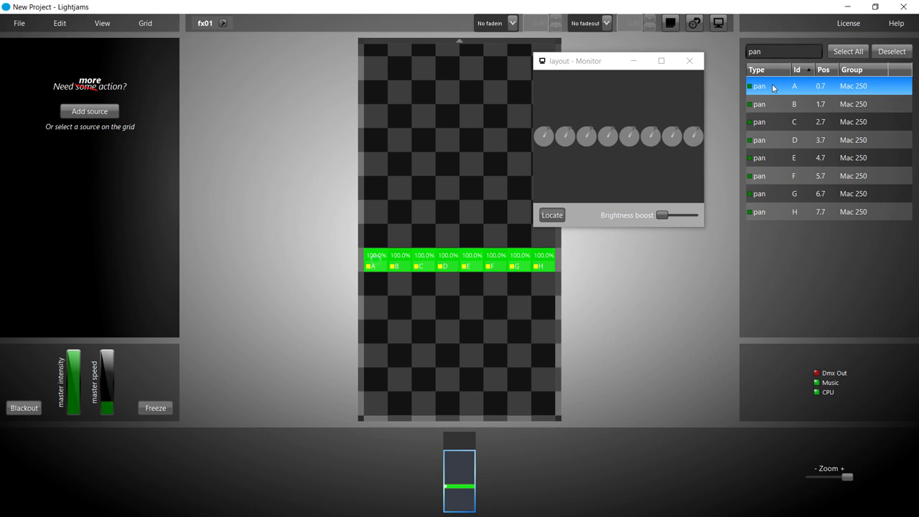
left_click(847, 52)
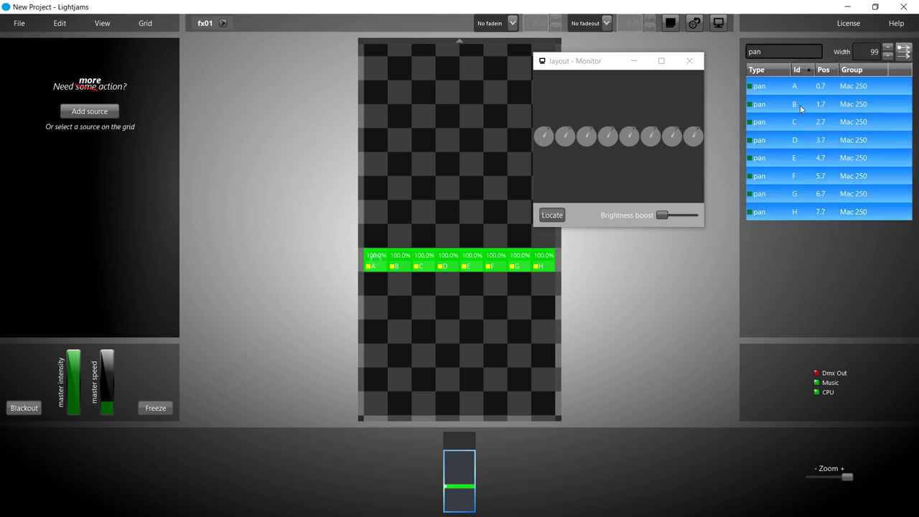
left_click(374, 404)
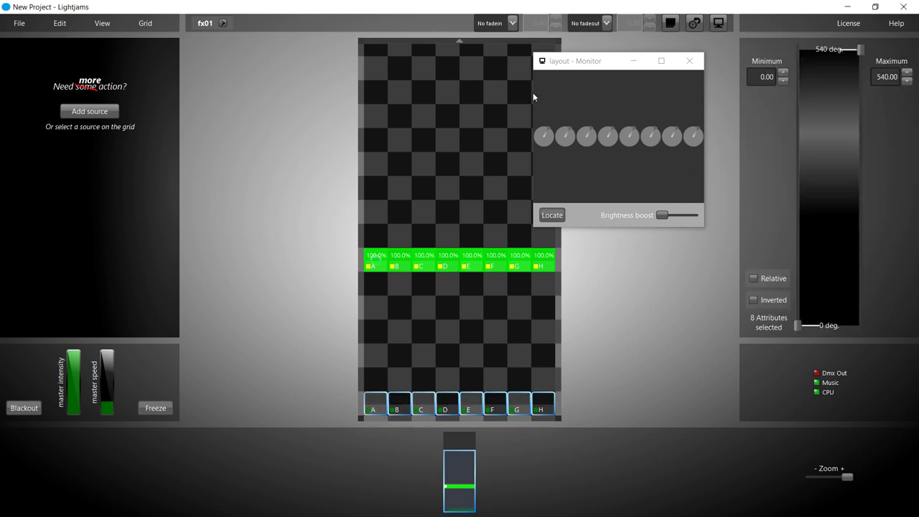
left_click_drag(532, 93, 210, 108)
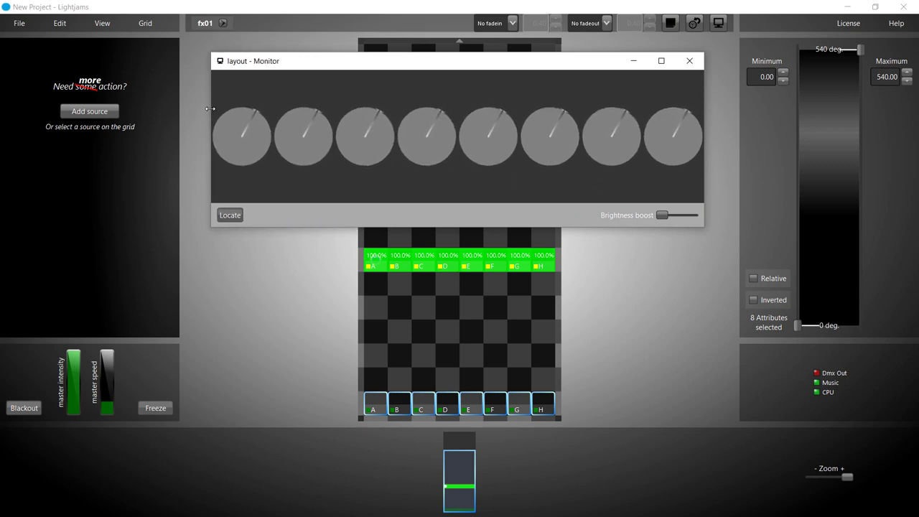
- Add a source on pan head A with a right-travelling wave, full range and about 17% power
left_click(93, 113)
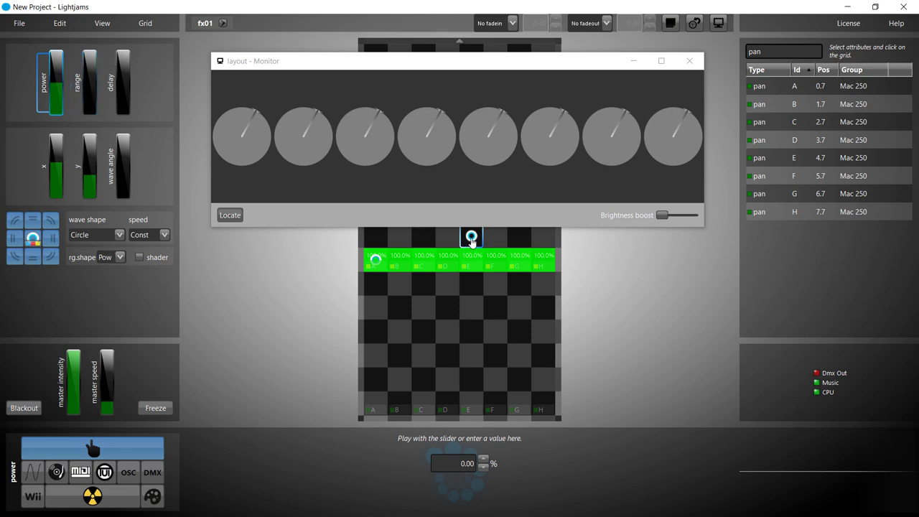
mouse_move(472, 242)
left_mouse_down()
mouse_move(387, 371)
mouse_move(385, 404)
left_mouse_up()
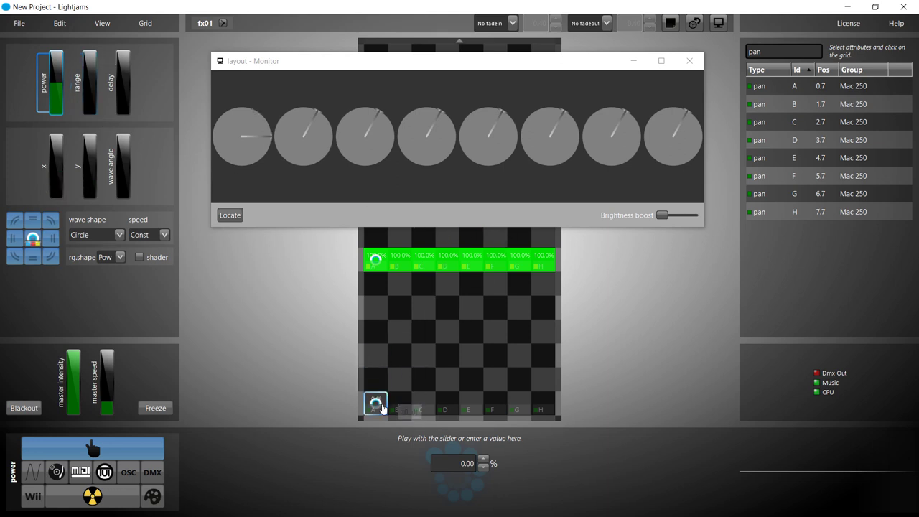
left_click(51, 238)
left_click(51, 237)
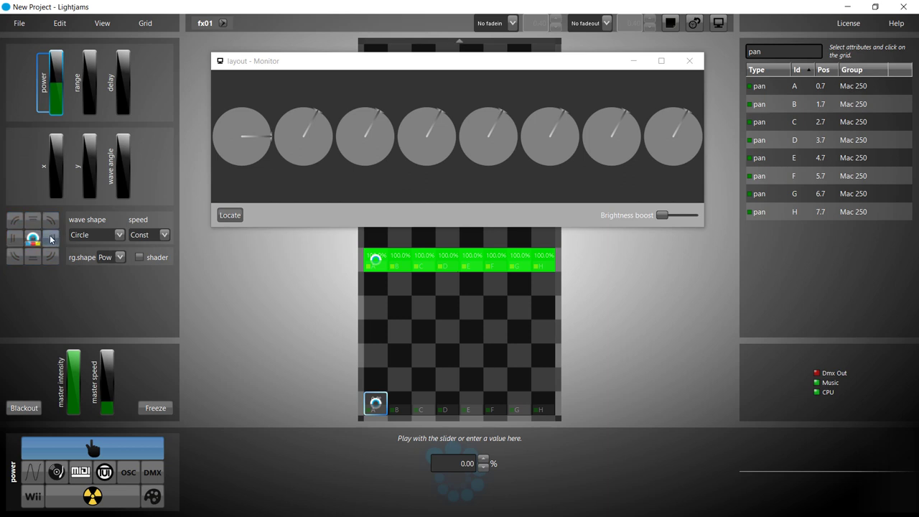
left_click(93, 103)
left_click_drag(93, 103, 94, 52)
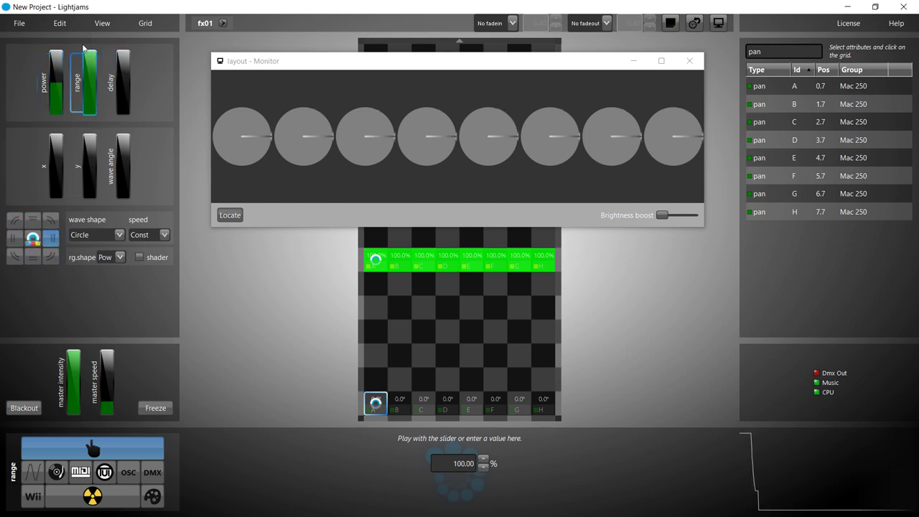
left_click(58, 84)
left_click_drag(57, 84, 58, 80)
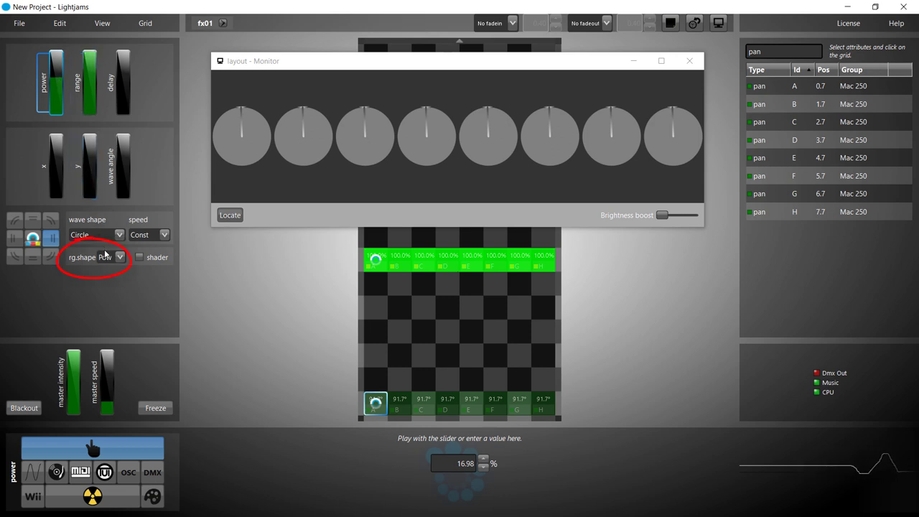
- Set the pan source to 100% power and fine-tune its range down to about 32.32
scroll(107, 257, "down", 1)
left_click_drag(56, 94, 58, 36)
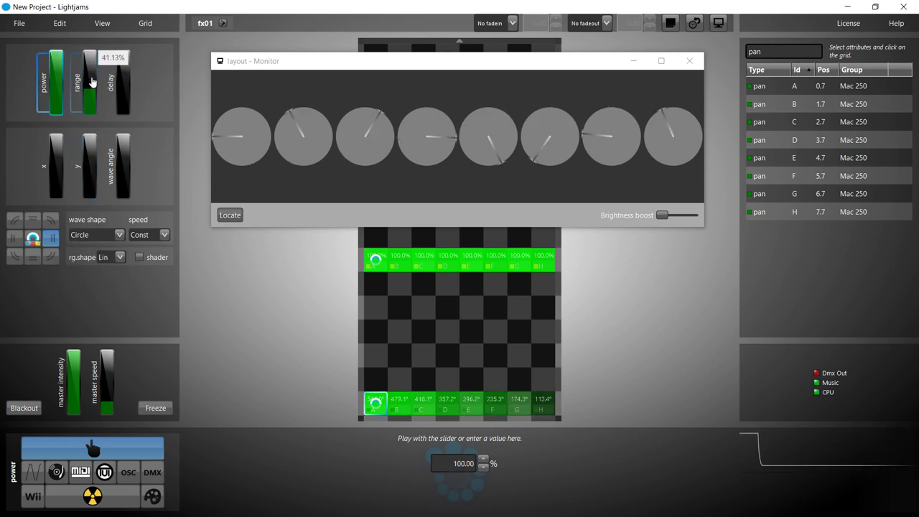
mouse_move(90, 97)
left_mouse_down()
mouse_move(90, 109)
mouse_move(91, 98)
left_mouse_up()
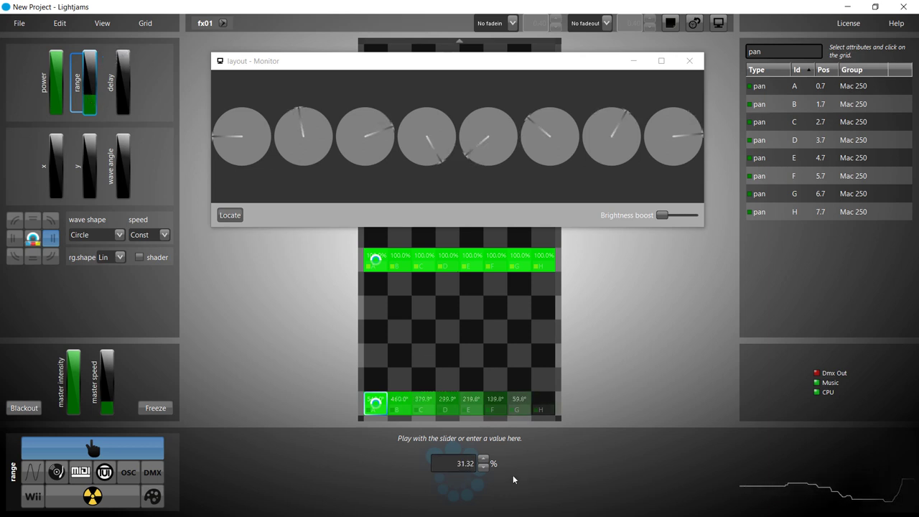
left_click(484, 459)
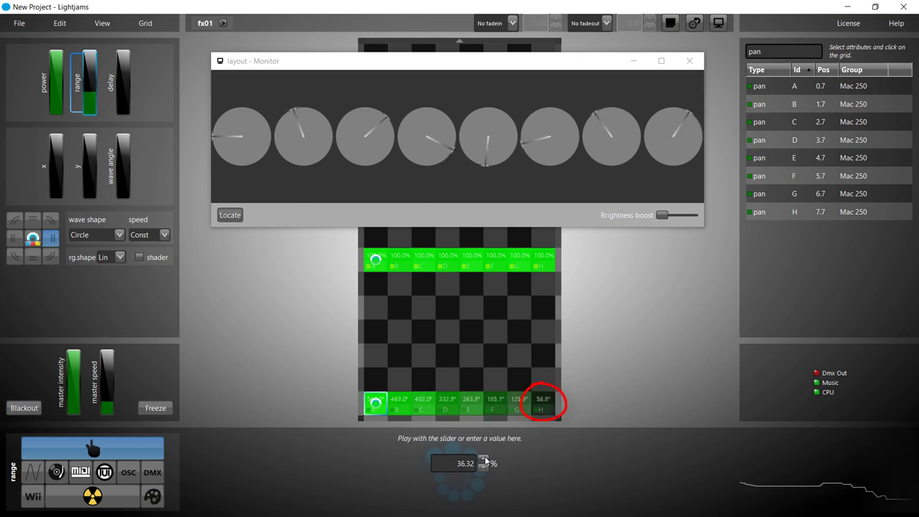
left_click(485, 467)
left_click(484, 467)
left_click(485, 467)
left_click(484, 467)
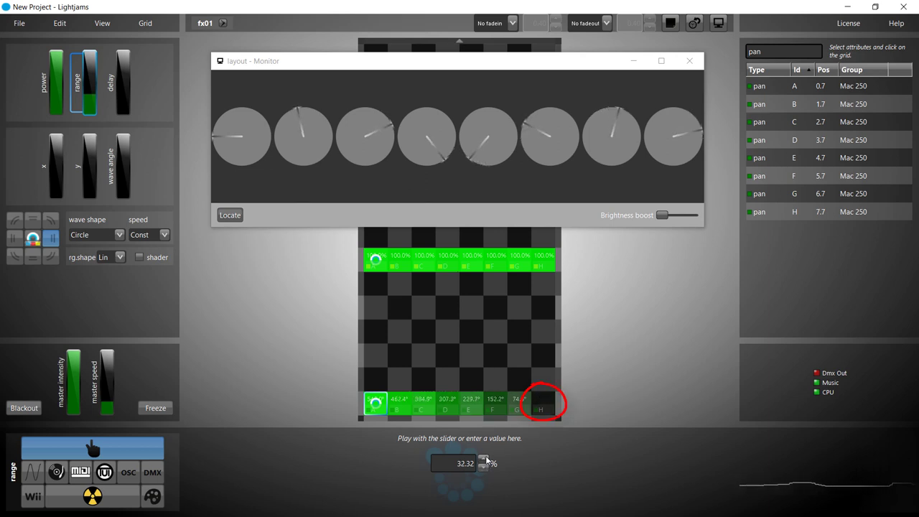
- Give the eight pan attributes a 100° maximum, shifted to a 36.25–136.25° window
left_click(485, 458)
left_click(436, 410)
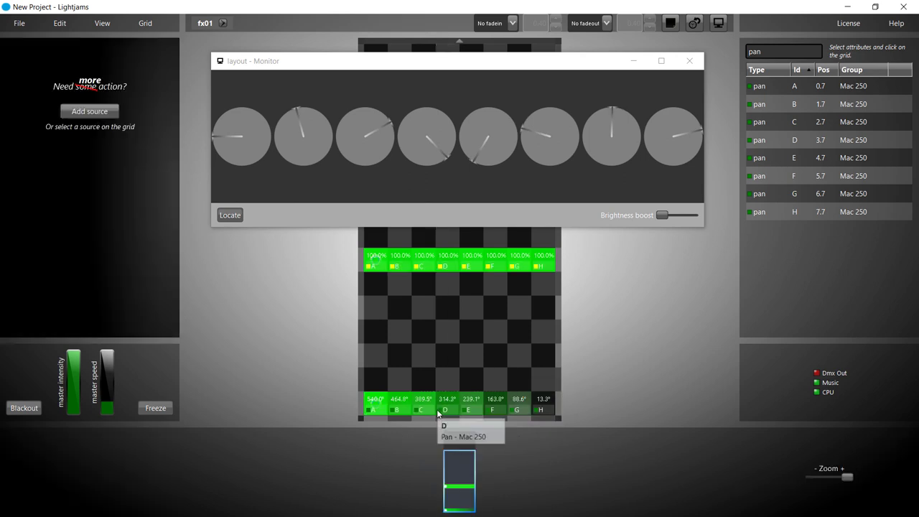
left_click(362, 405)
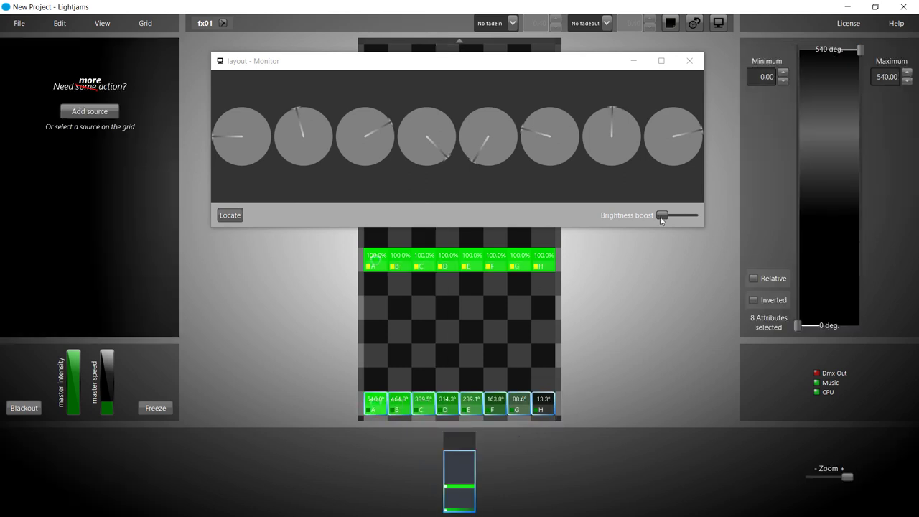
left_click_drag(858, 51, 867, 278)
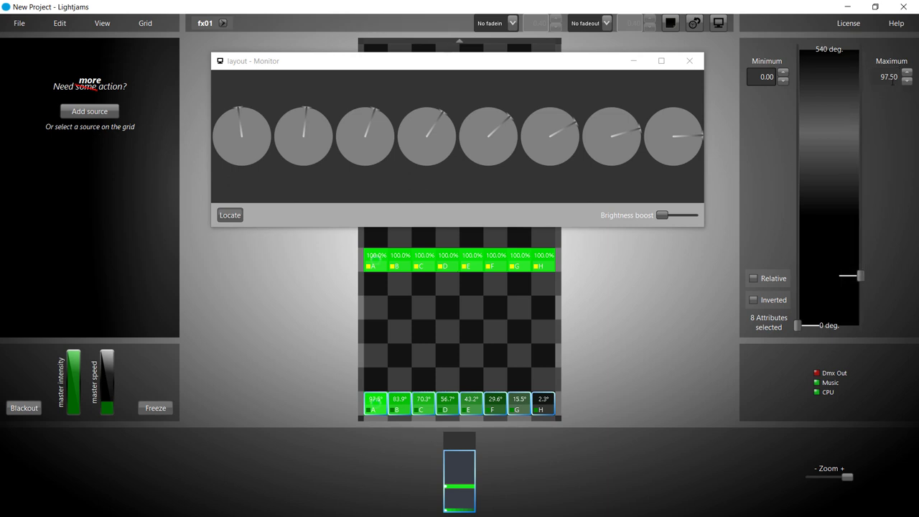
key("Return")
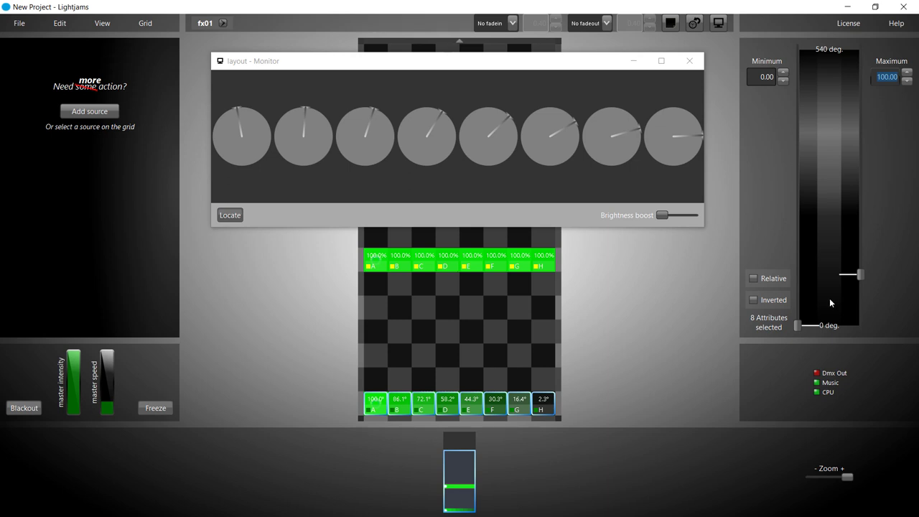
left_click_drag(829, 301, 828, 286)
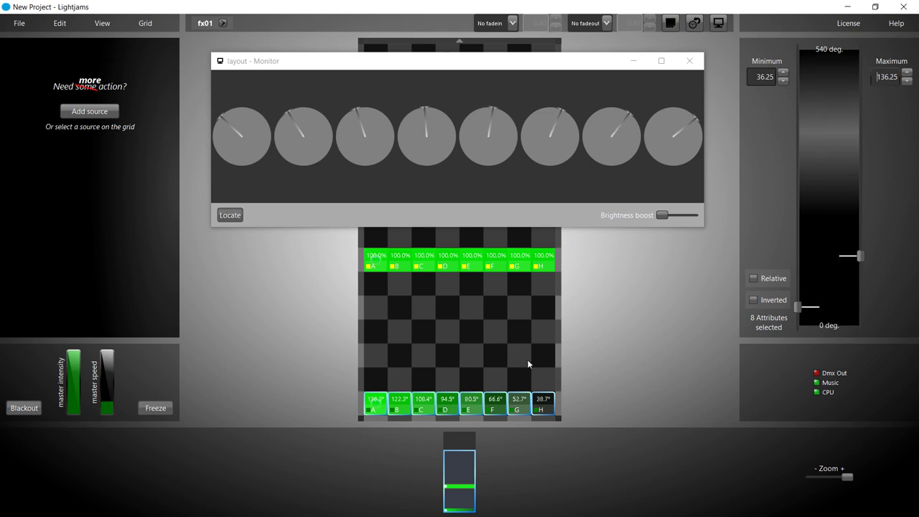
- Place a second row of the eight pan attributes on the empty row above
key("Escape")
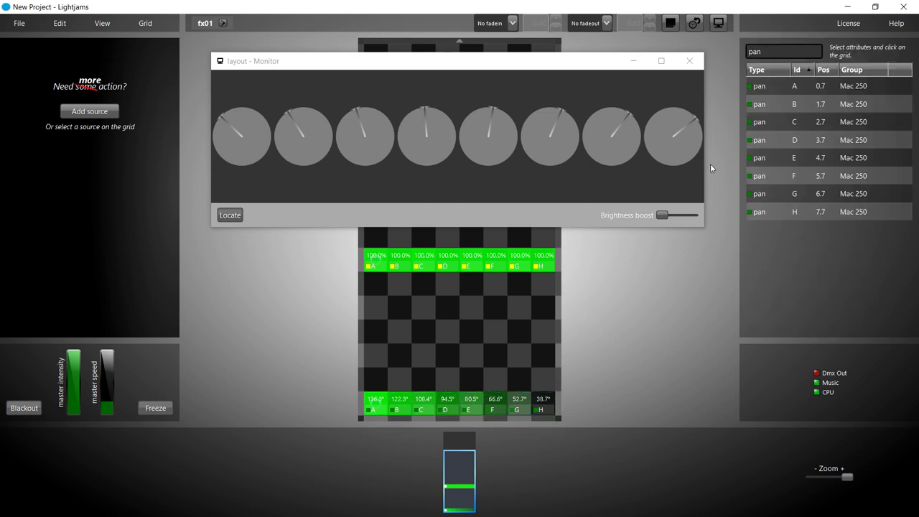
left_click(772, 87)
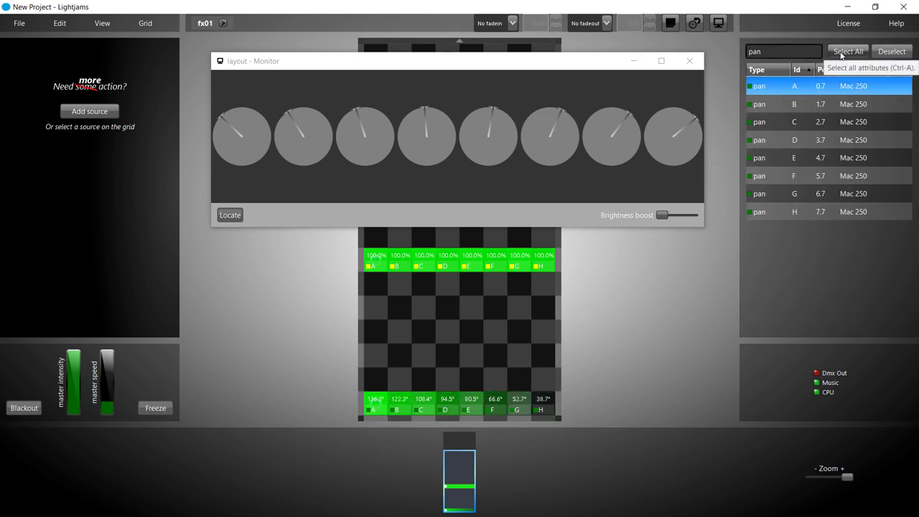
left_click(841, 56)
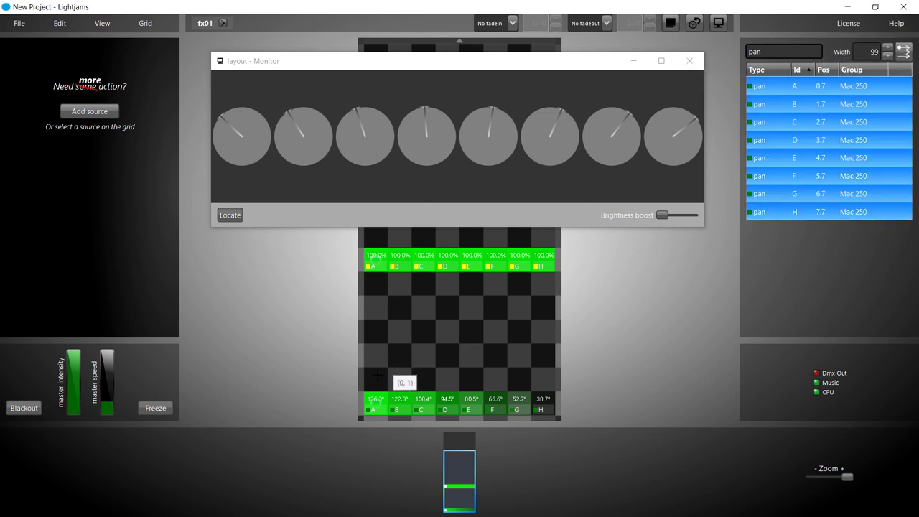
left_click(376, 373)
key("Escape")
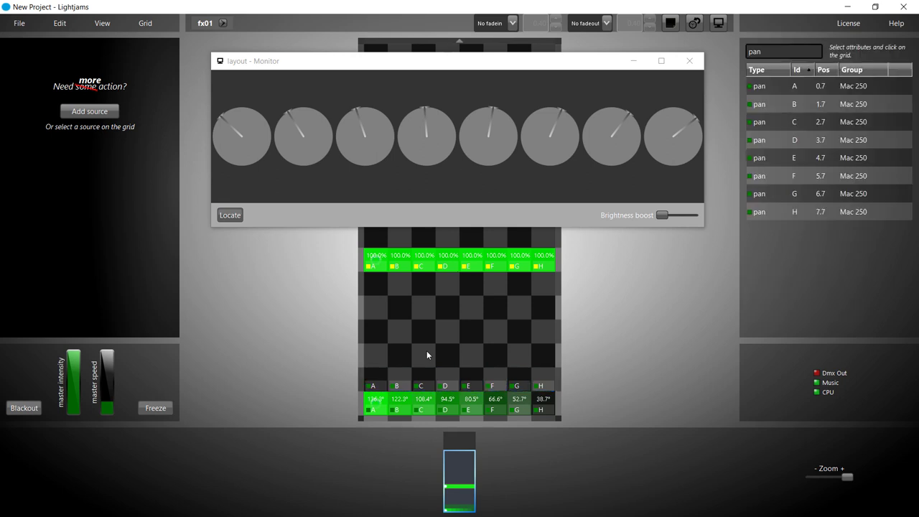
- Drive the new pan row with its own right-travelling source at full range and low power
left_click(89, 111)
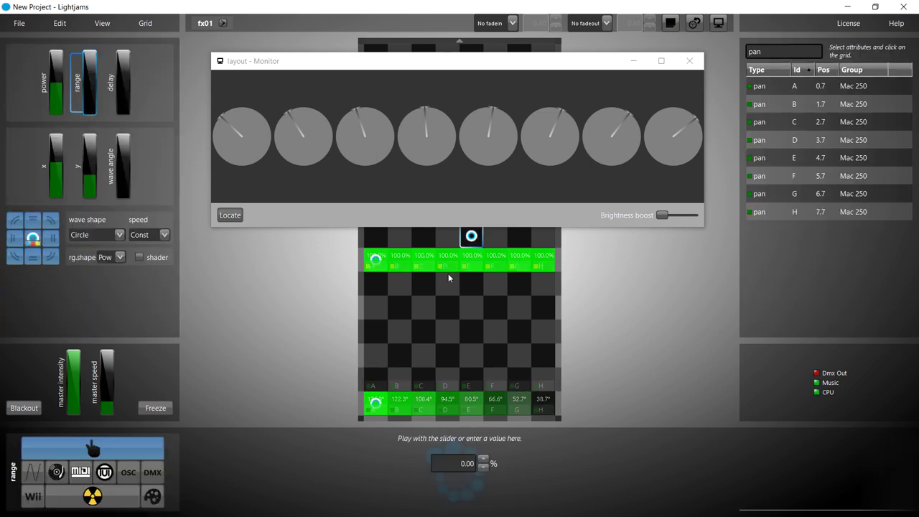
left_click_drag(466, 247, 370, 388)
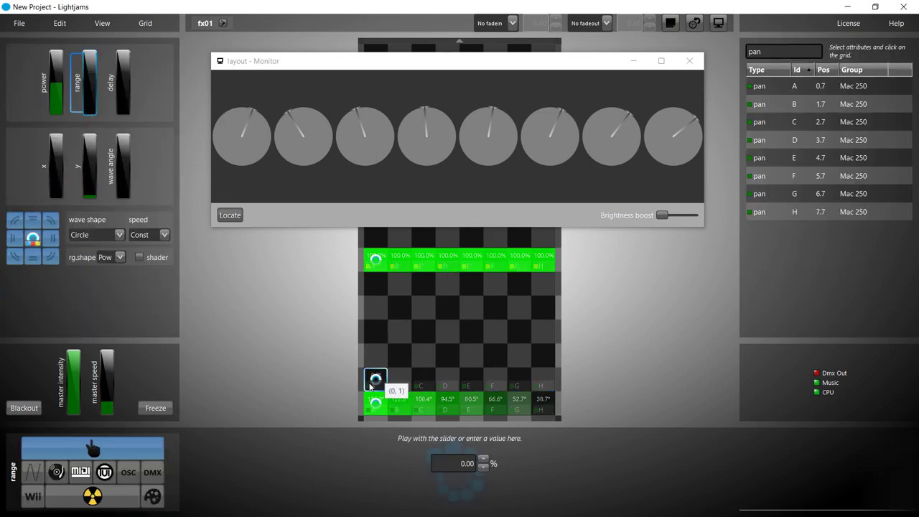
left_click(49, 242)
left_click_drag(90, 104, 93, 27)
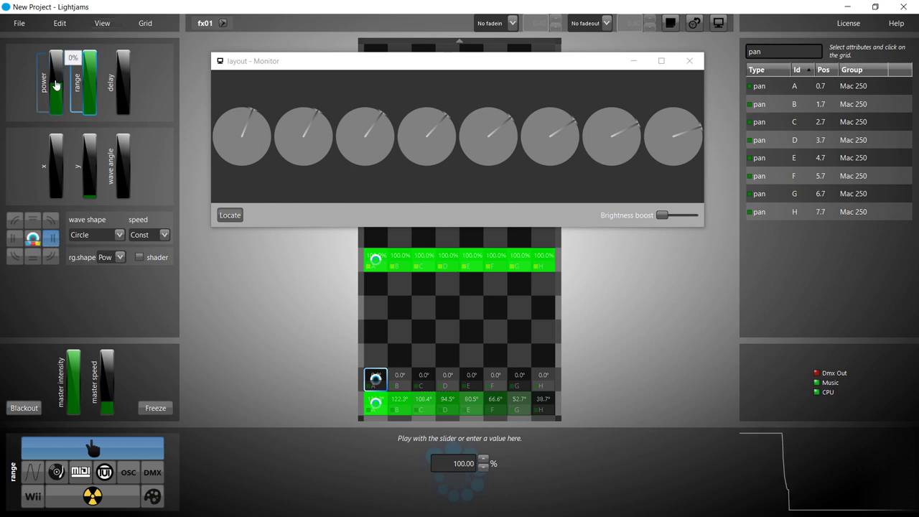
left_click_drag(55, 84, 56, 80)
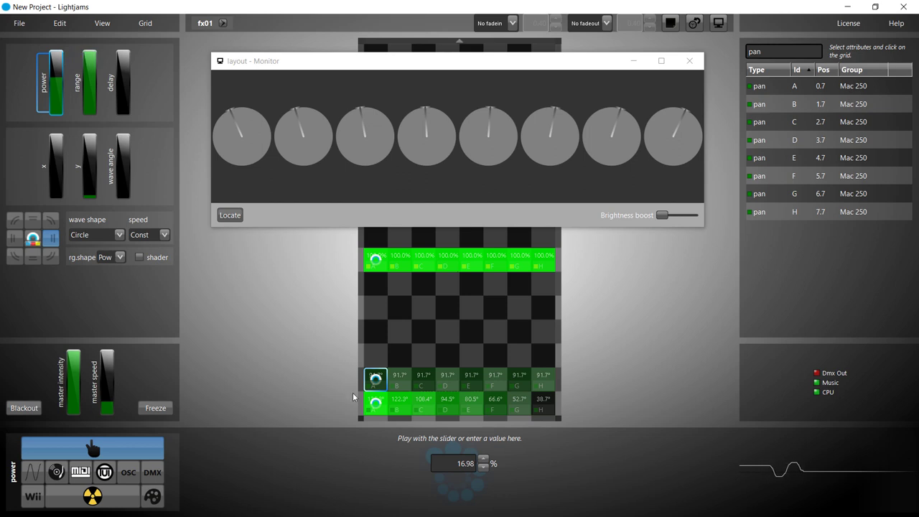
- Make all eight bottom-row pan cells add relatively
left_click(400, 405)
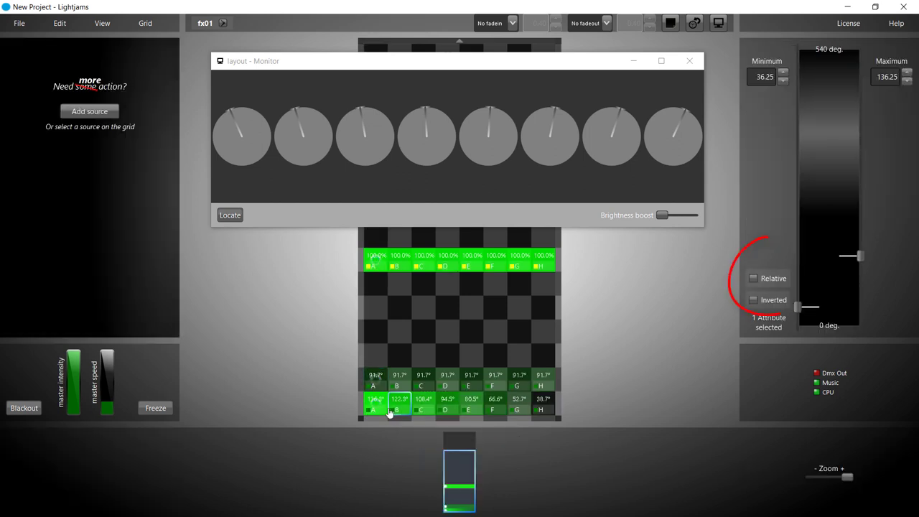
key("ctrl+a")
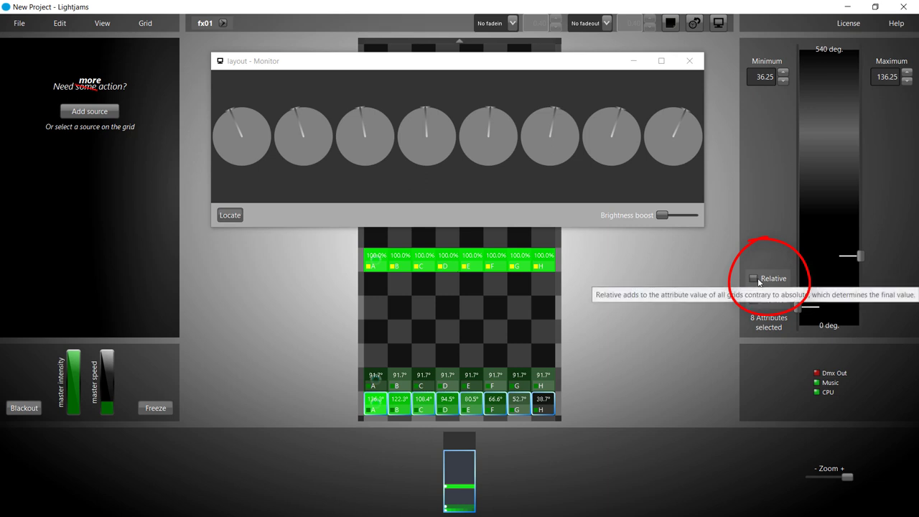
left_click(758, 281)
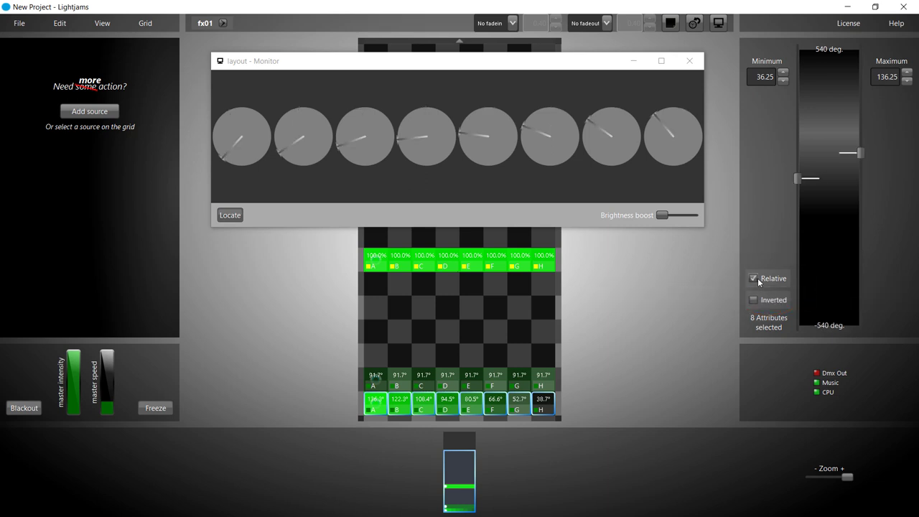
- Raise the upper pan row source's power to about 35%, pointing all pans at 189.5°
left_click(375, 381)
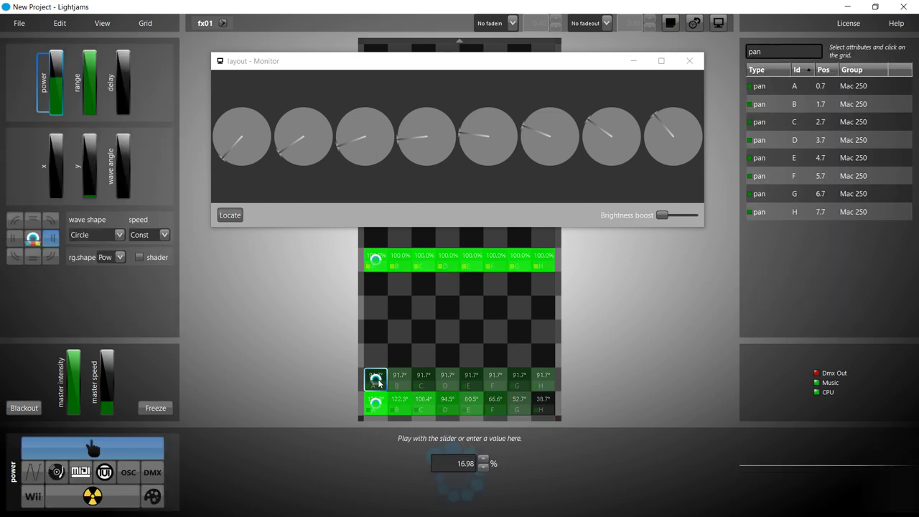
mouse_move(56, 78)
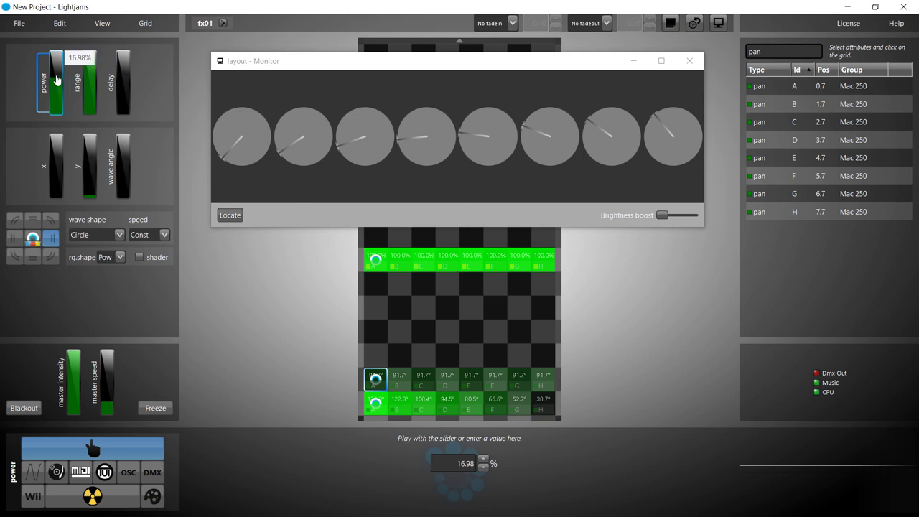
scroll(57, 79, "down", 5)
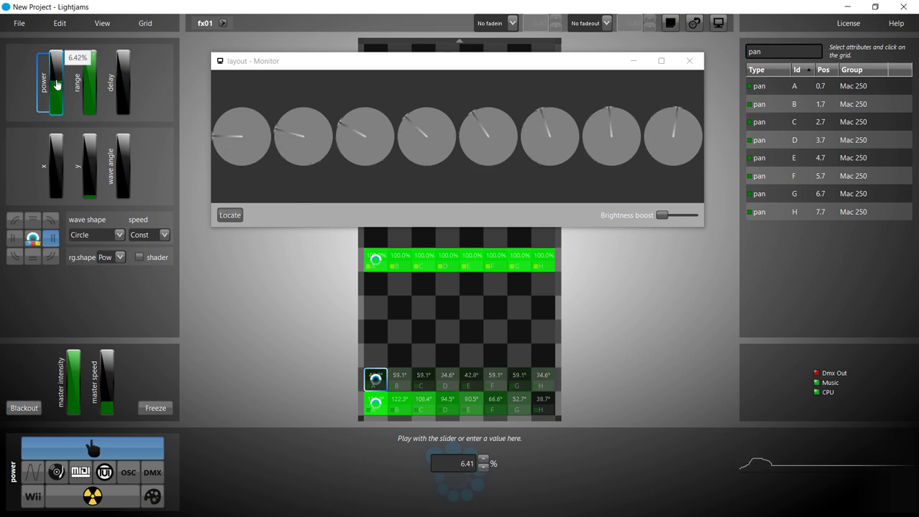
scroll(57, 85, "down", 5)
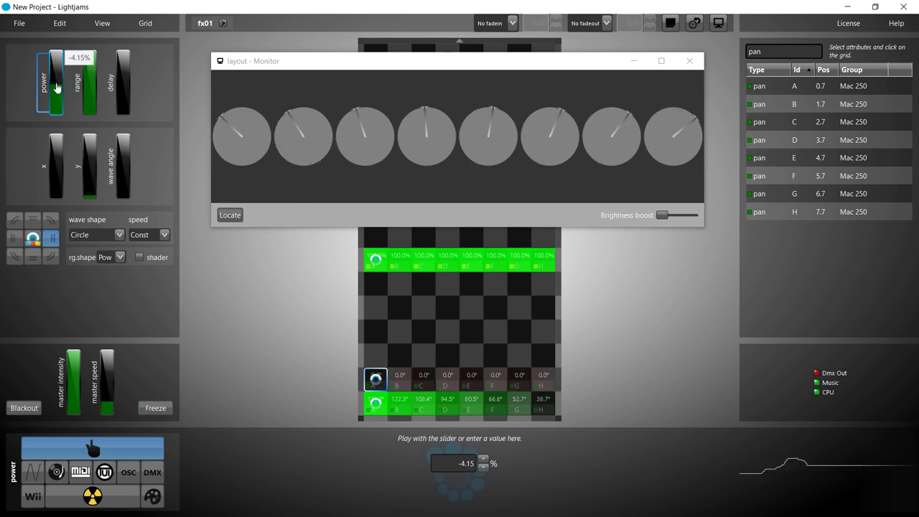
mouse_move(57, 87)
left_mouse_down()
mouse_move(57, 63)
mouse_move(52, 84)
mouse_move(52, 75)
left_mouse_up()
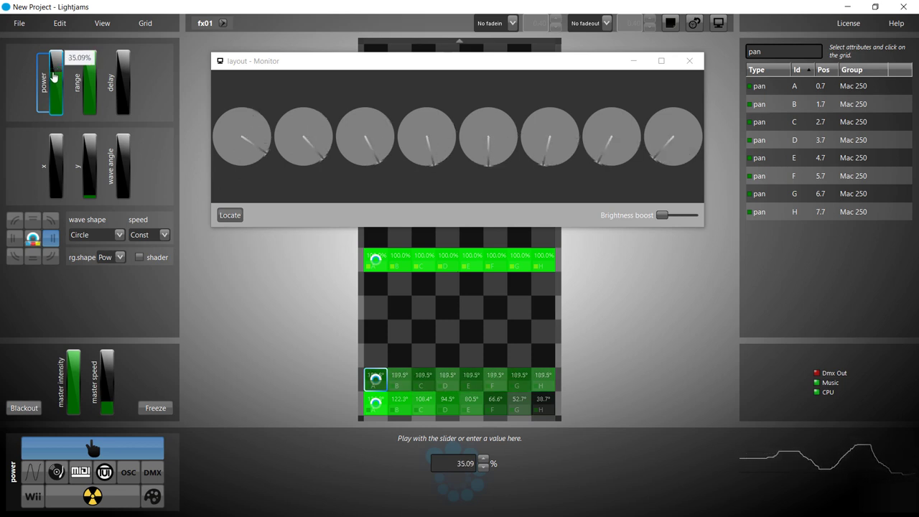
- Set the upper pan row A–H maximum angle to 360°
left_click(406, 381)
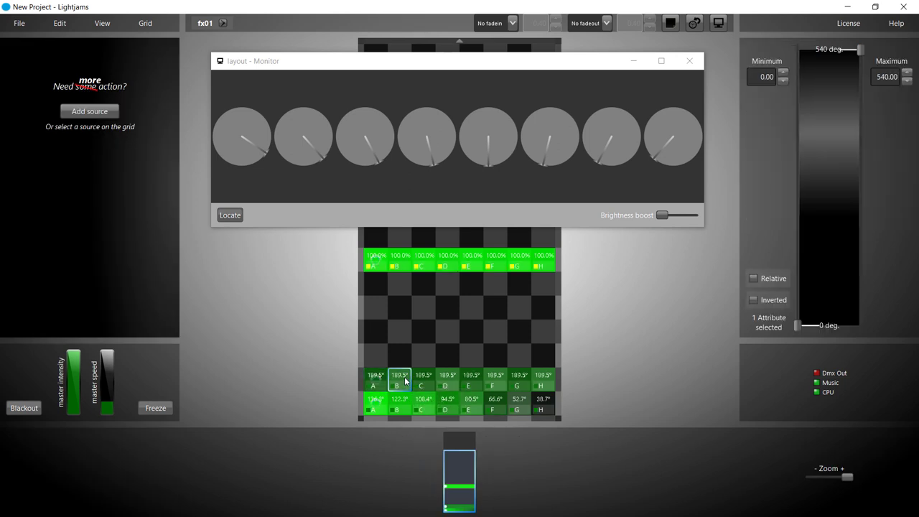
double_click(370, 385)
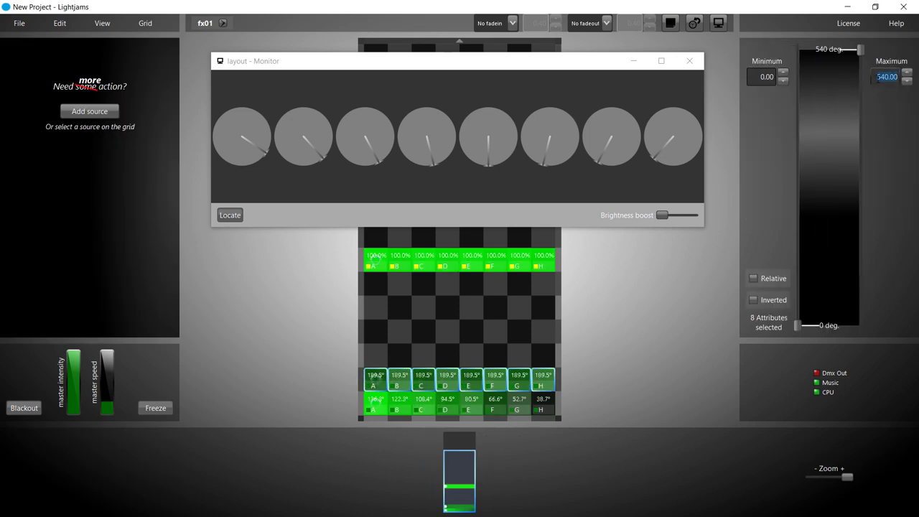
left_click(877, 79)
type("360")
key("Return")
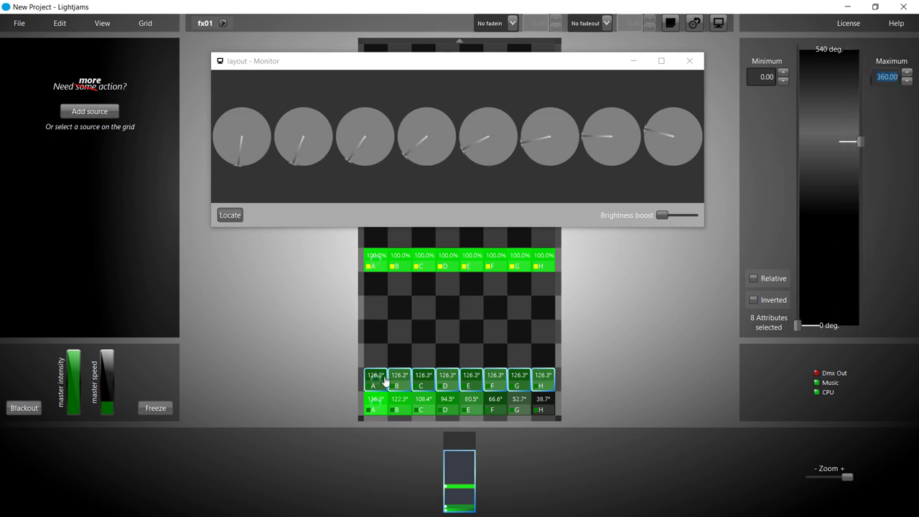
- Drive the pan row source's power with a 20-second sine wave
left_click(380, 380)
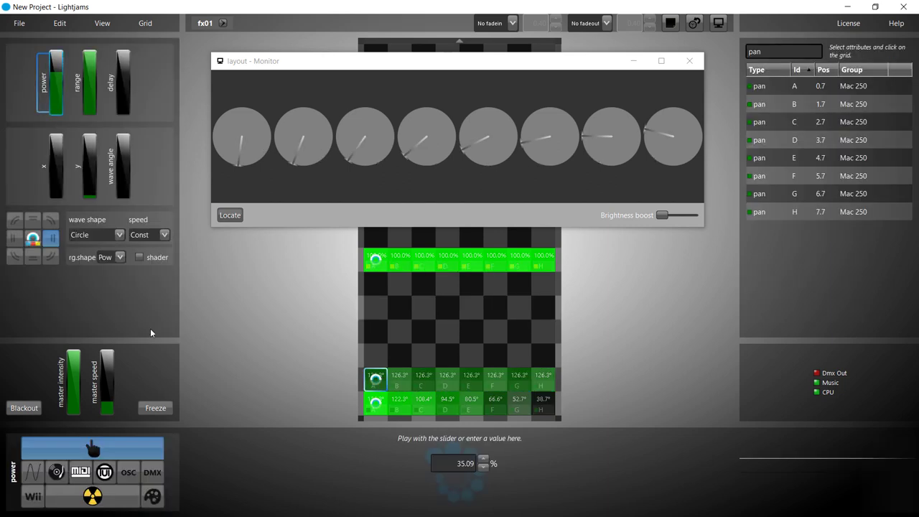
left_click(34, 471)
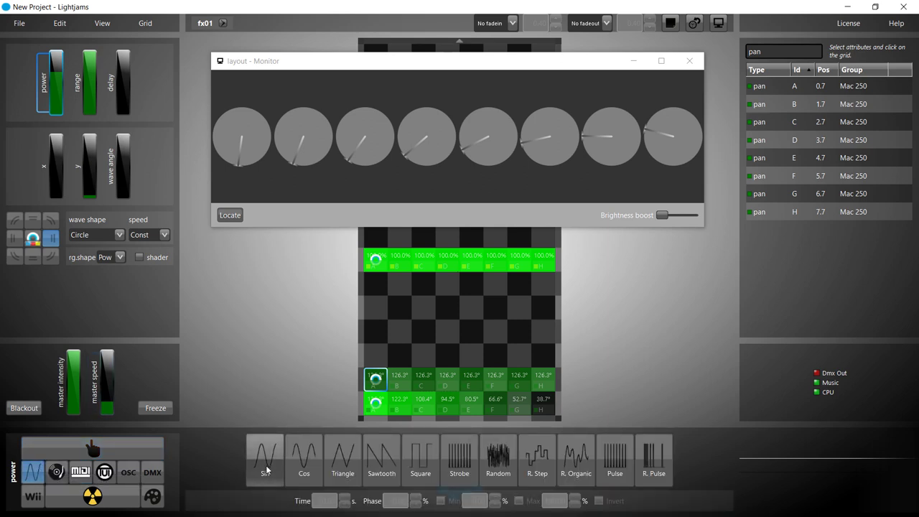
left_click(264, 460)
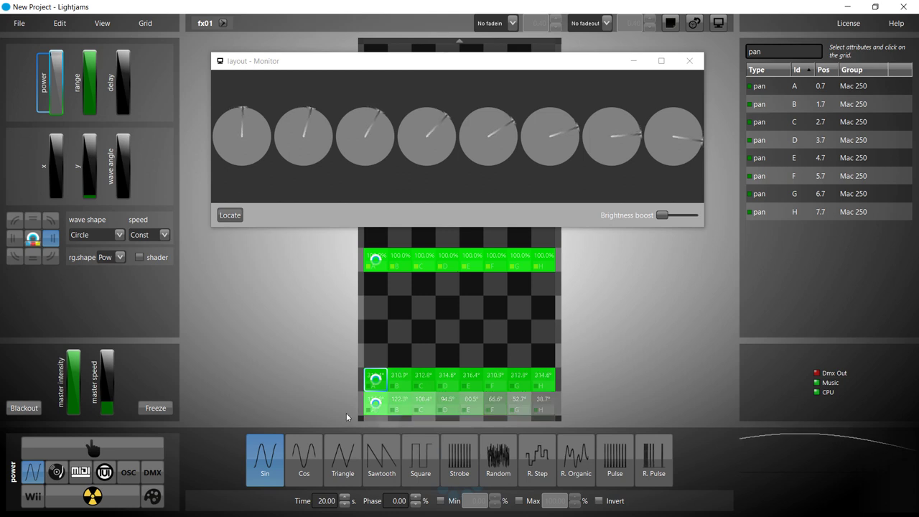
- Switch the pan source back to manual, invert heads E–H, and set power to 56.22%
left_click(128, 444)
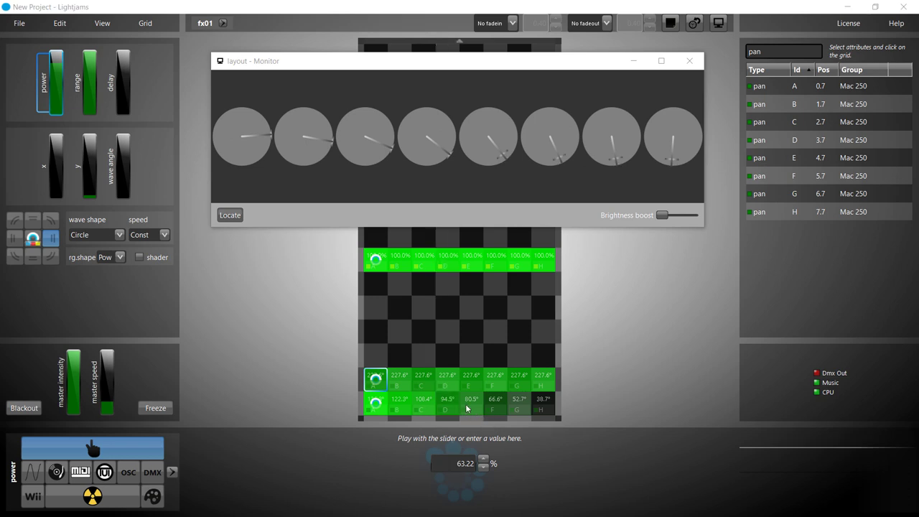
left_click(470, 380)
left_click_drag(466, 353, 545, 383)
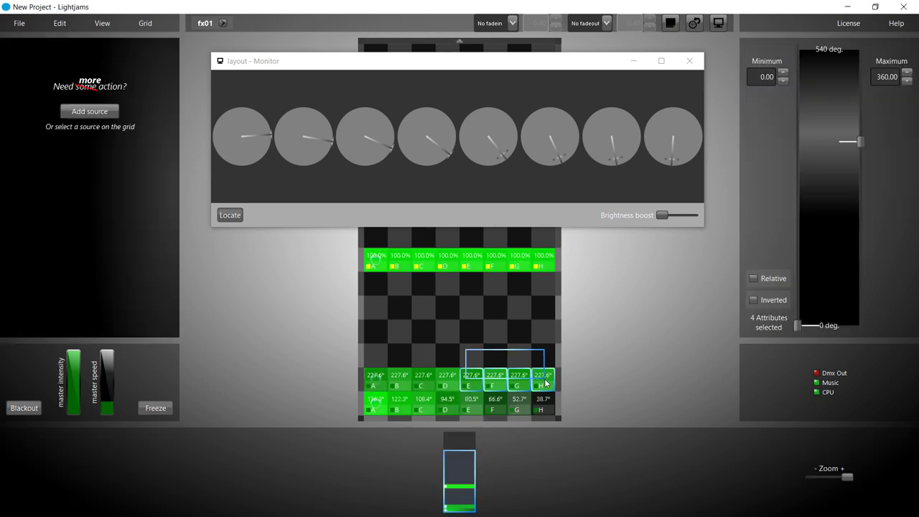
left_click(766, 304)
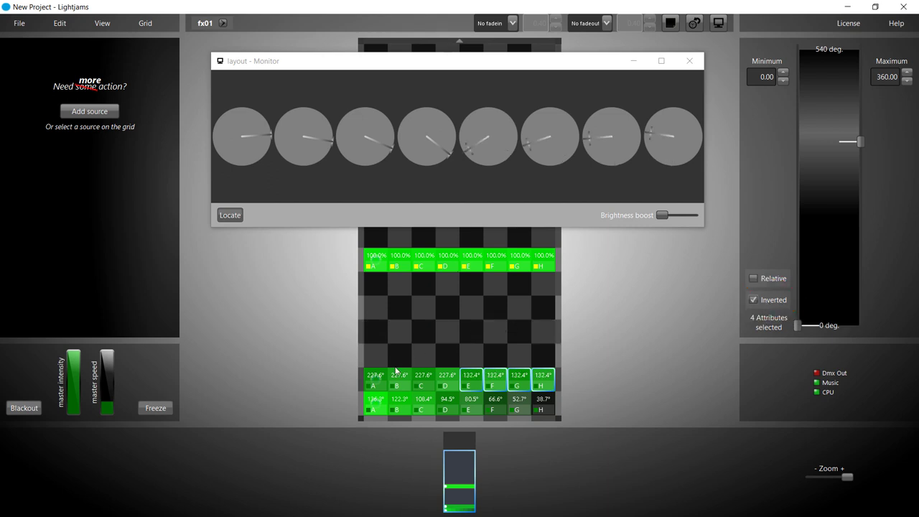
left_click(381, 380)
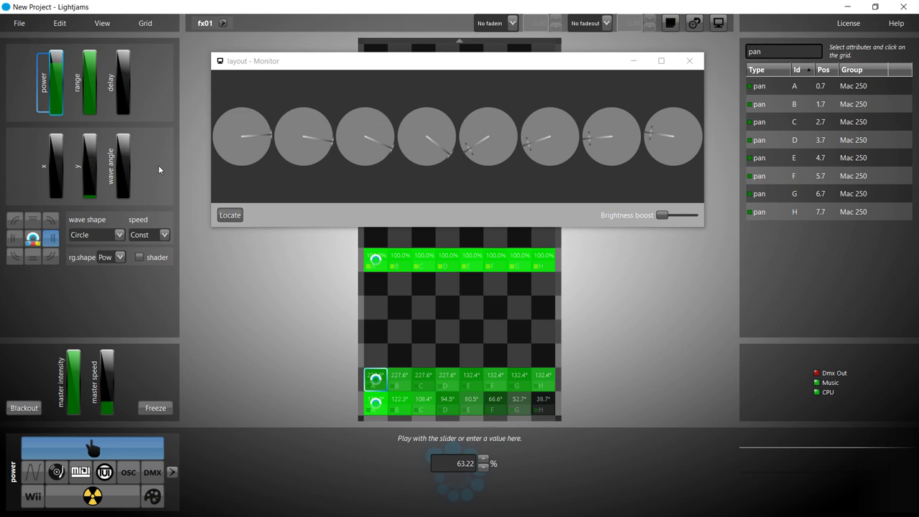
mouse_move(54, 70)
left_mouse_down()
mouse_move(56, 81)
mouse_move(56, 69)
left_mouse_up()
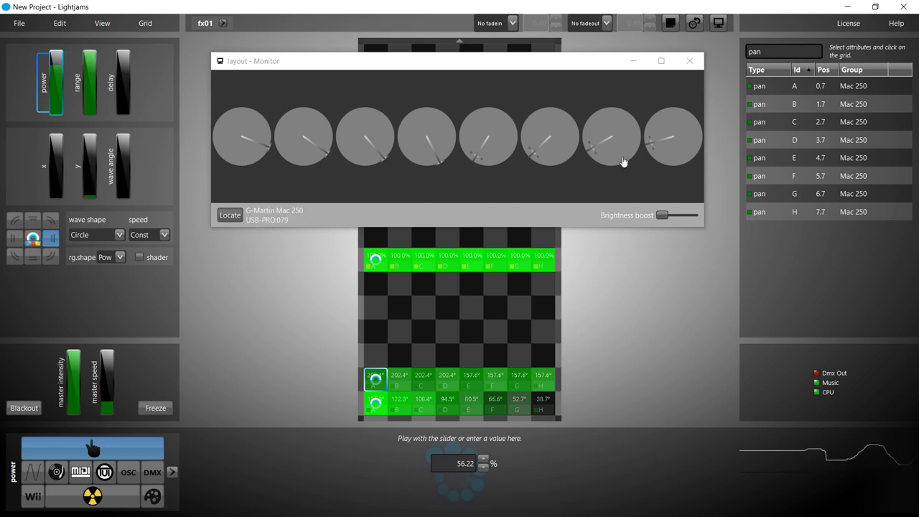
- Place all eight Mac 250 tilt attributes (A–H) on grid row 4 and add a source to tilt A
double_click(765, 54)
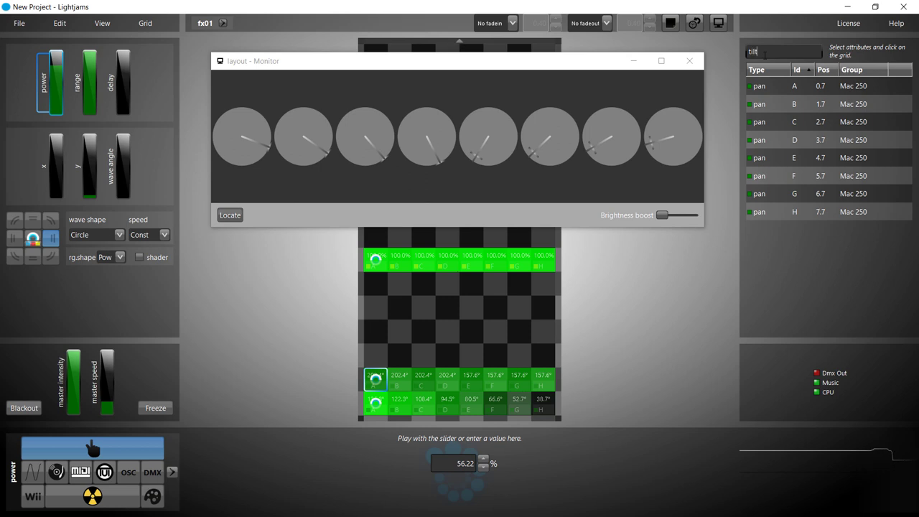
left_click(769, 86)
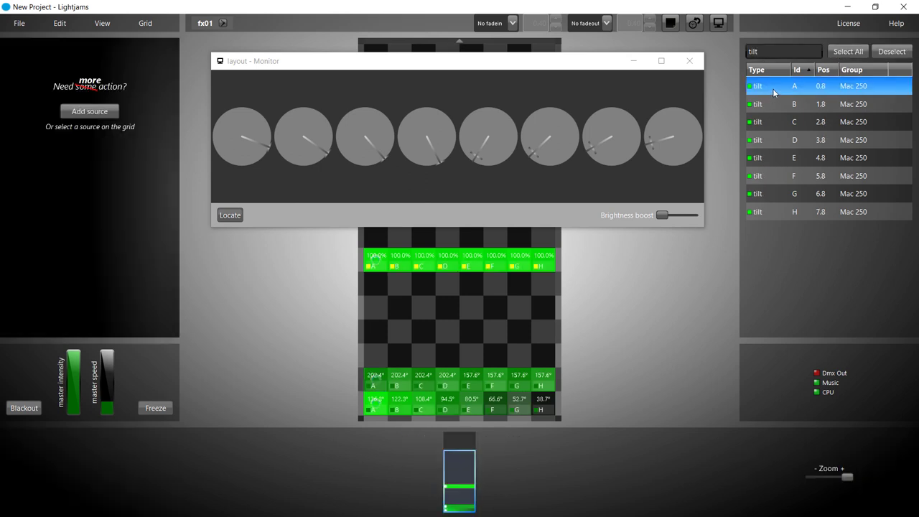
left_click(855, 56)
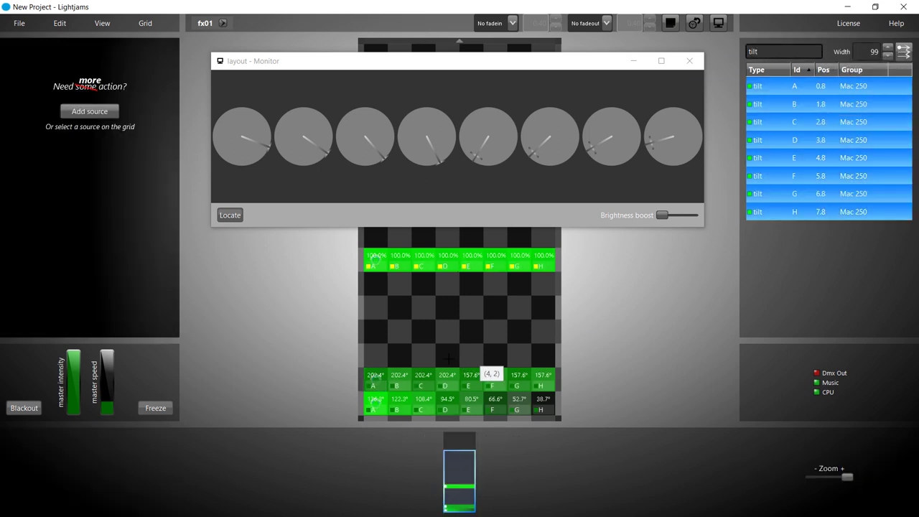
left_click(373, 305)
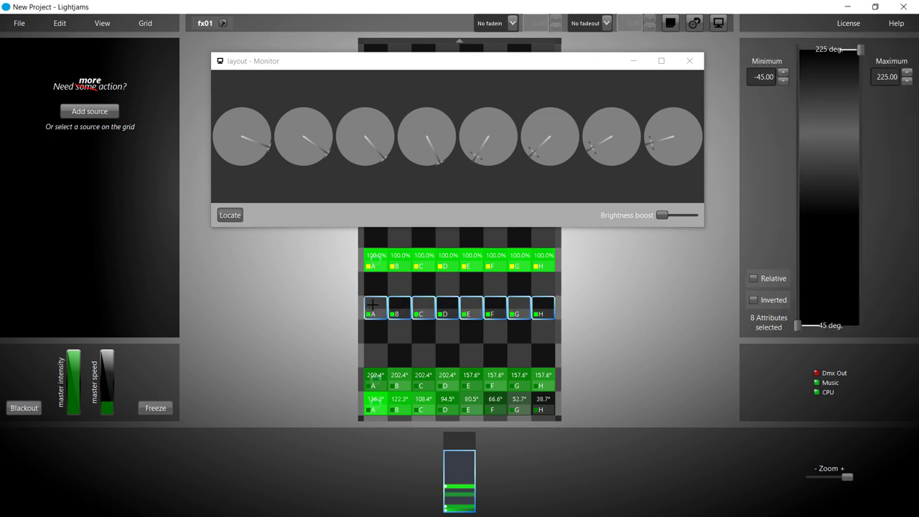
left_click(96, 111)
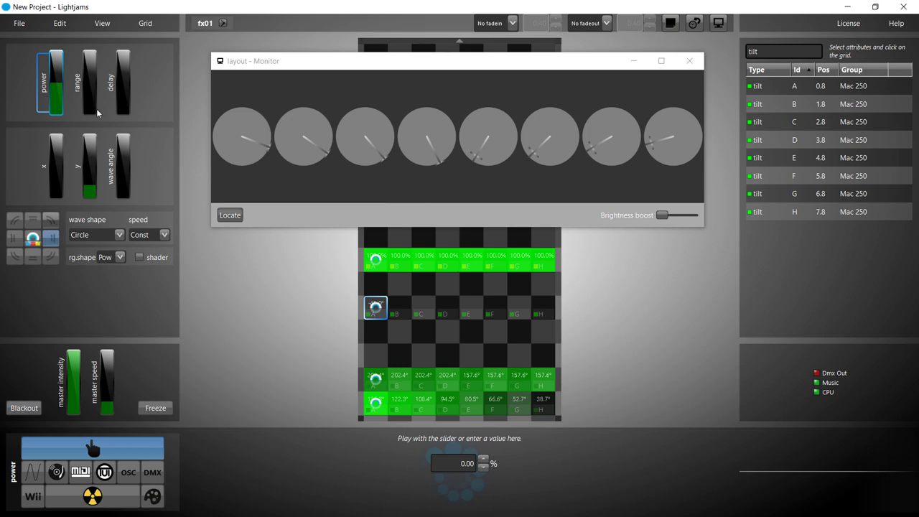
- Widen the tilt source's range to 100% and set its power to about 25%
left_click_drag(96, 112, 92, 50)
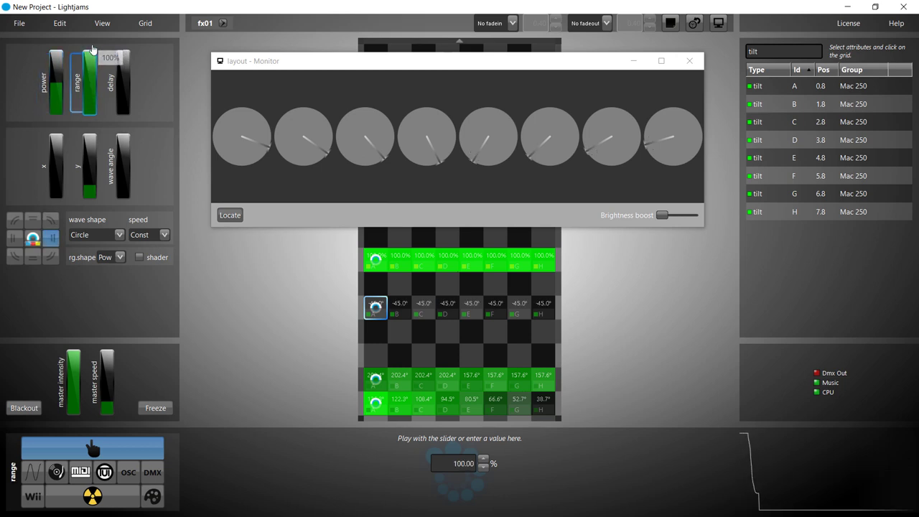
left_click(56, 77)
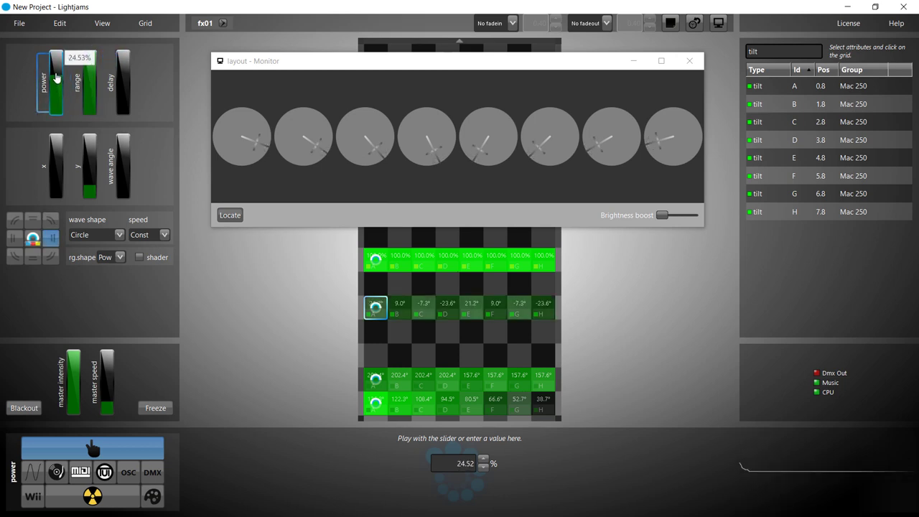
left_click_drag(56, 77, 58, 74)
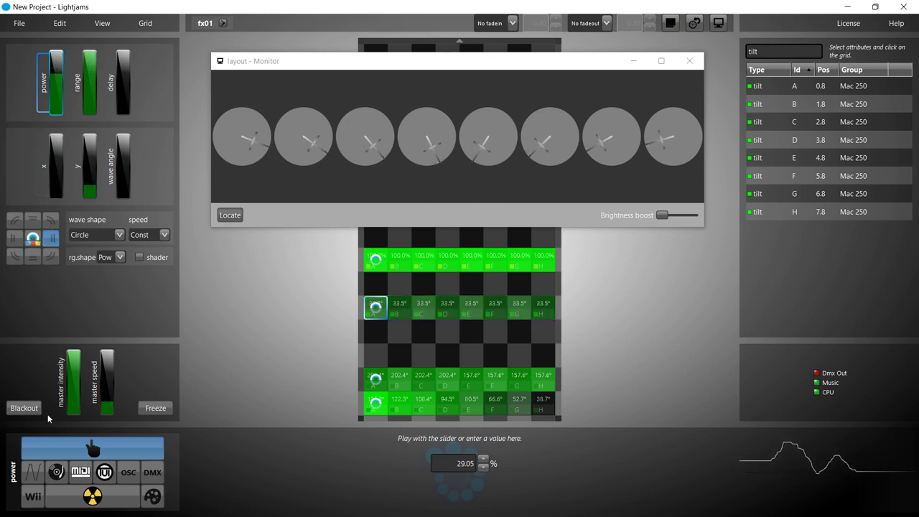
- Drive the tilt power with a 3-second sine wave, delayed 0.23 s per head
left_click(32, 475)
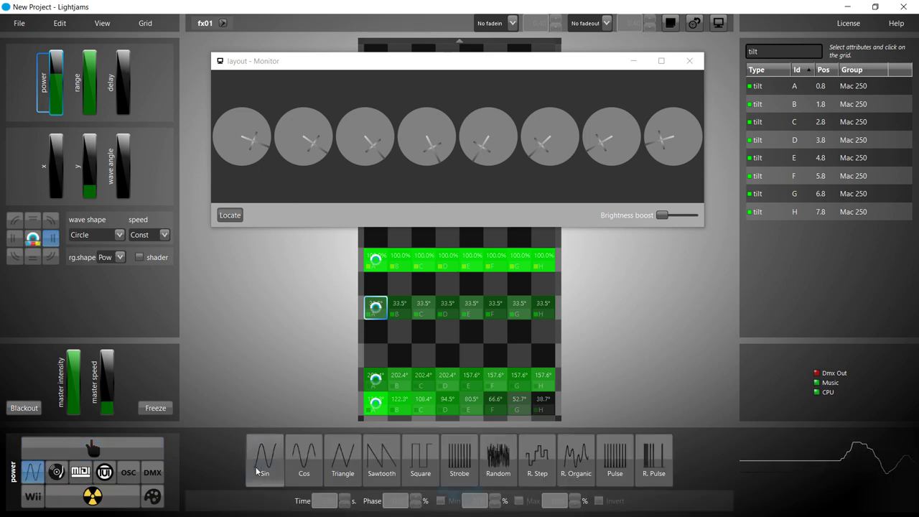
left_click(255, 466)
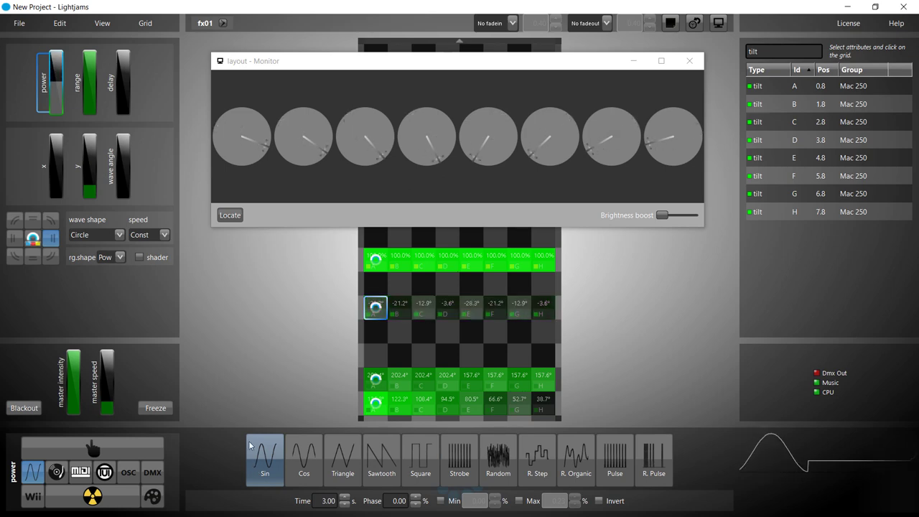
left_click(250, 447)
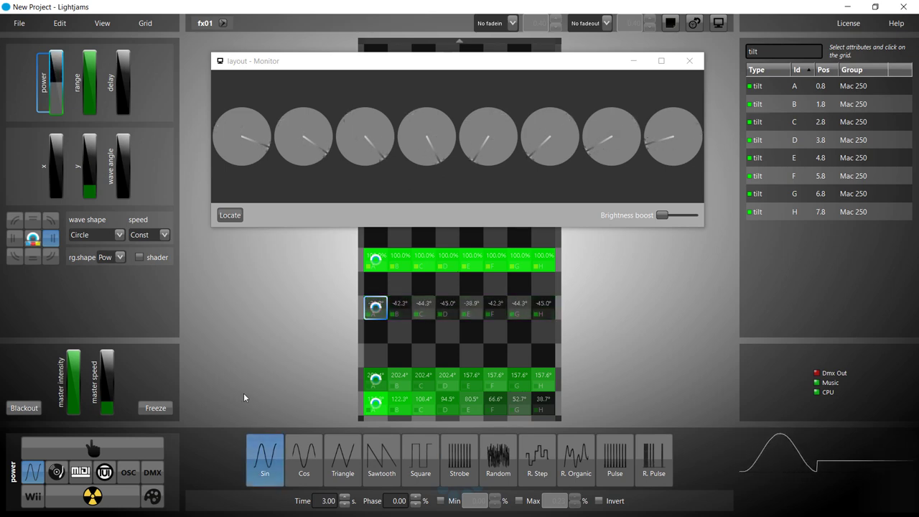
left_click(125, 55)
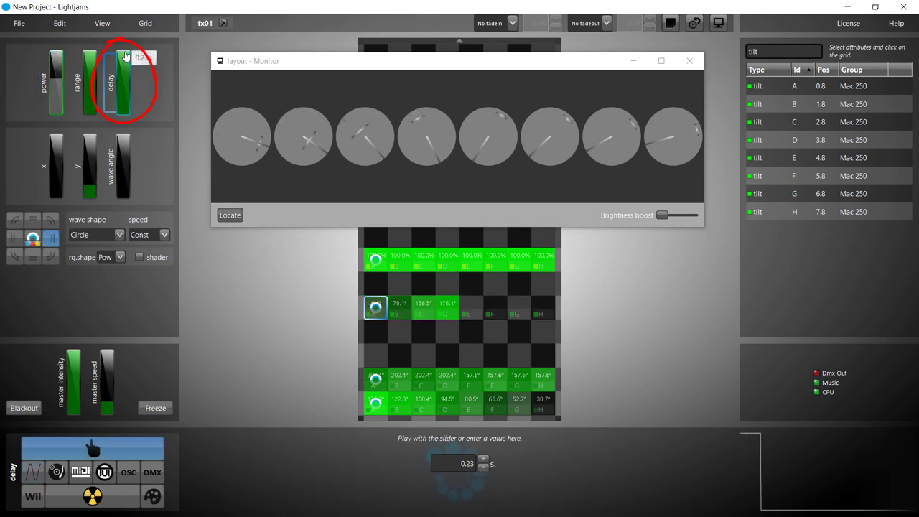